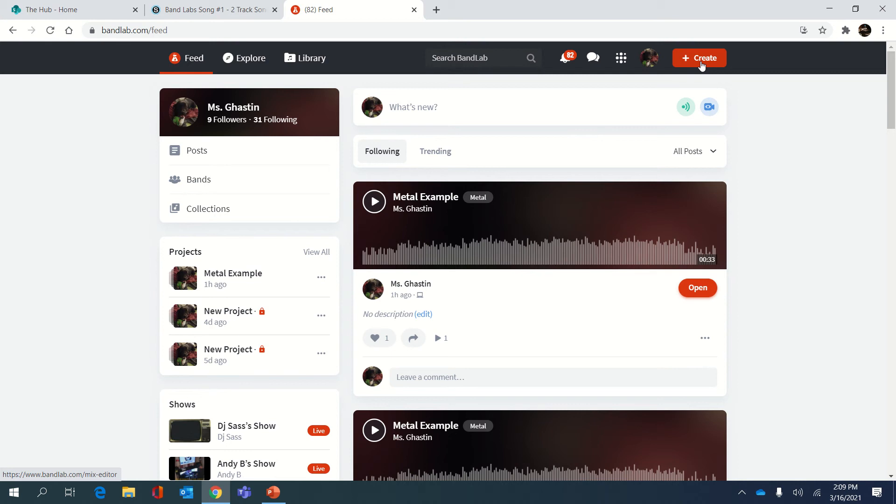
Create a new project and browse the available sample packs.
left_click(701, 62)
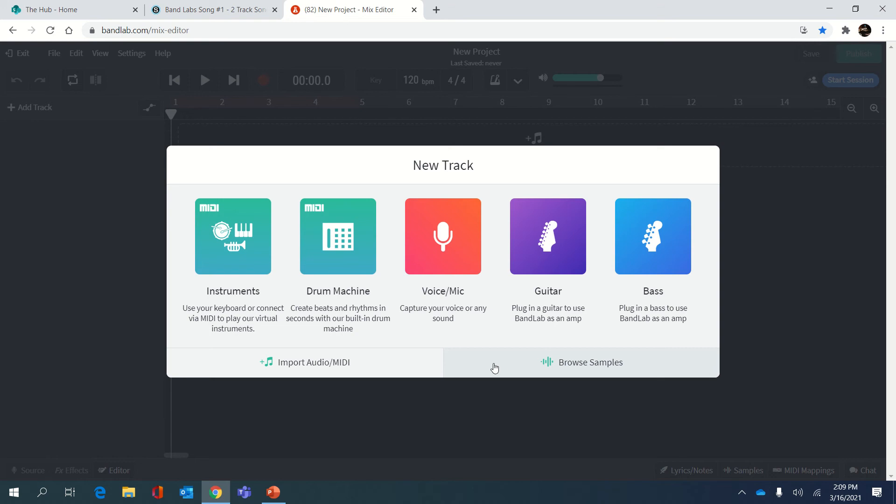
left_click(556, 364)
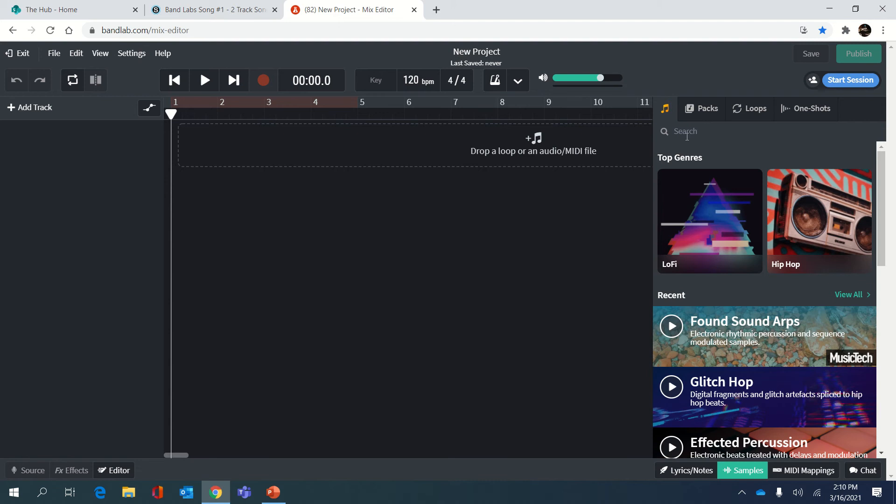
left_click(707, 110)
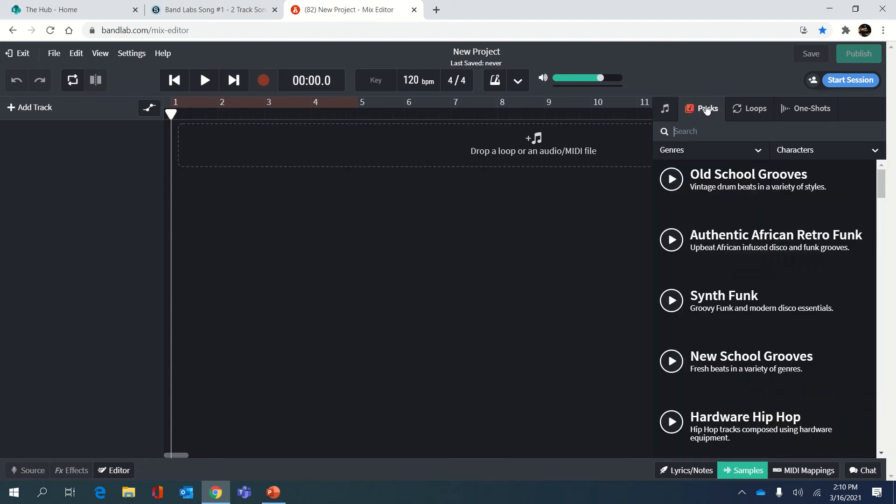
Filter the sample packs by the Rock / Metal genre and open the Millennial Grunge pack.
left_click(717, 154)
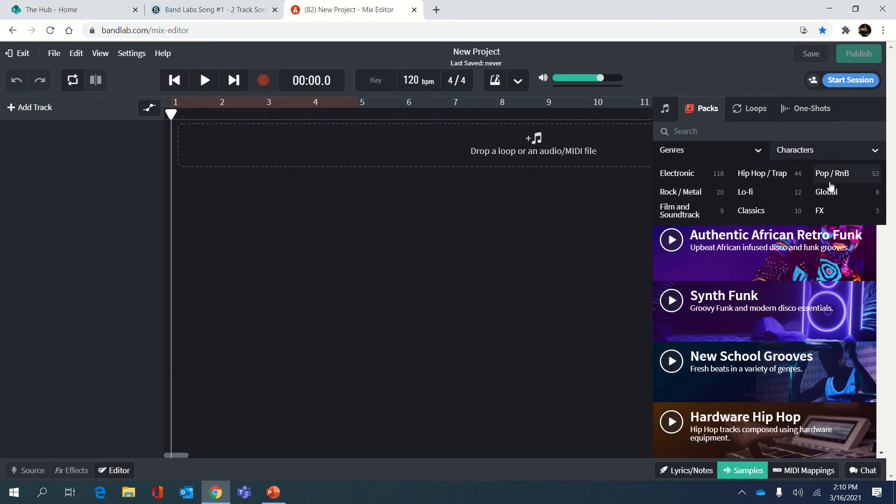
left_click(670, 193)
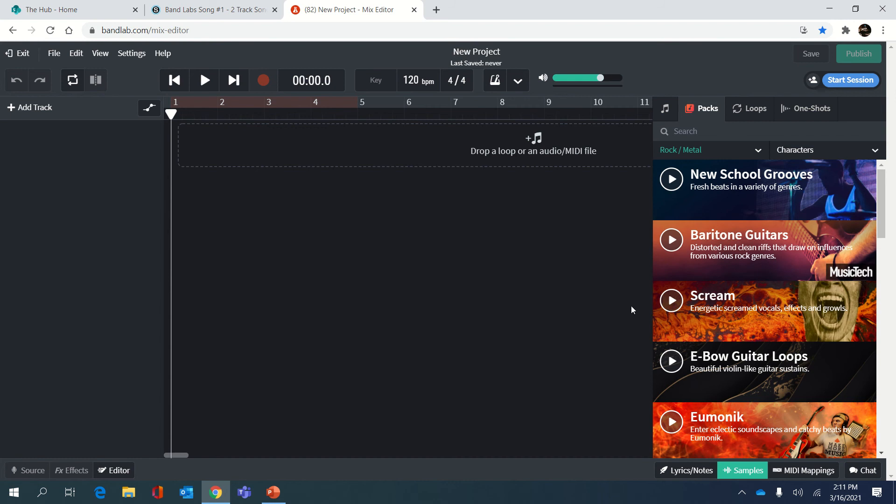
scroll(677, 242, "down", 5)
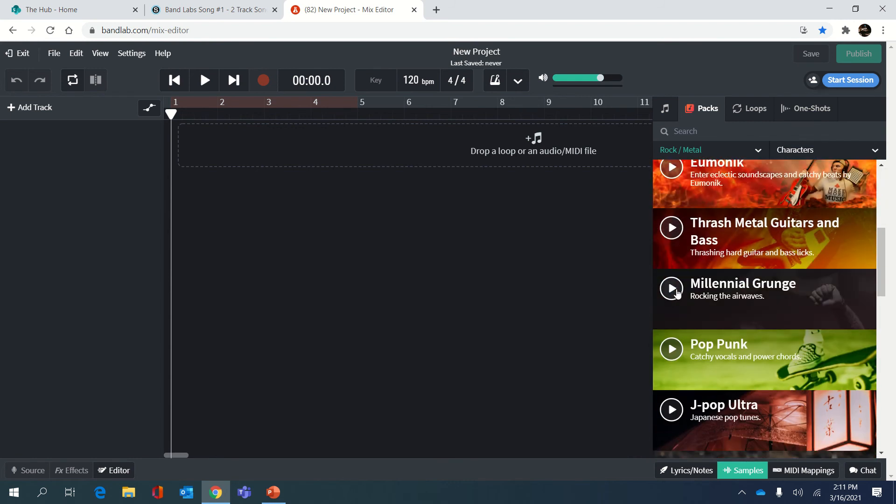
left_click(672, 289)
left_click(747, 297)
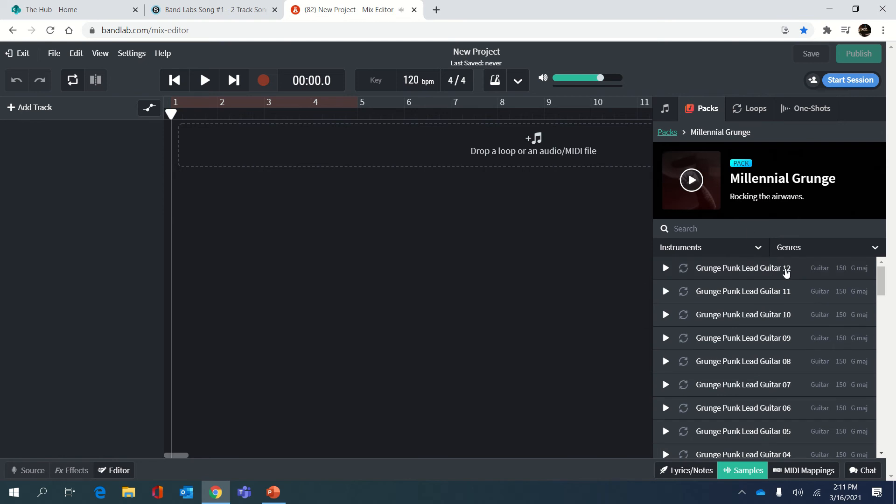
Preview the Grunge Punk Drums 12, 11, 10 and 09 loops in the Millennial Grunge pack.
scroll(836, 381, "down", 8)
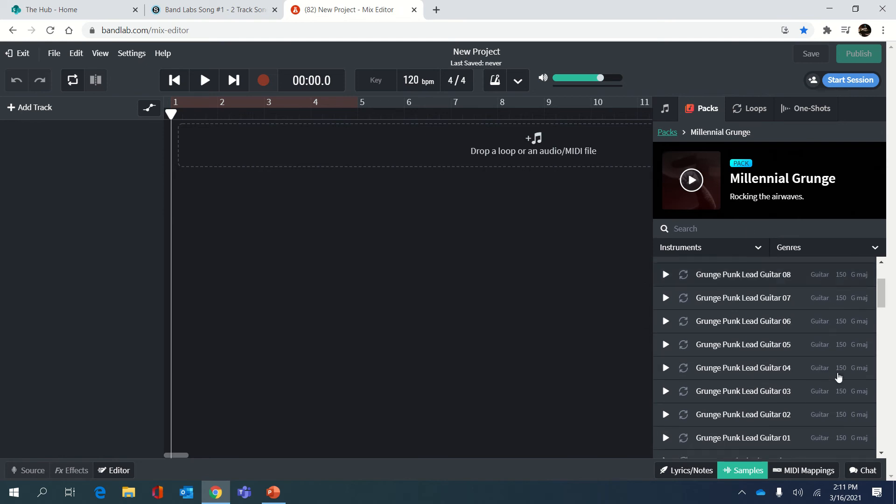
scroll(838, 377, "down", 10)
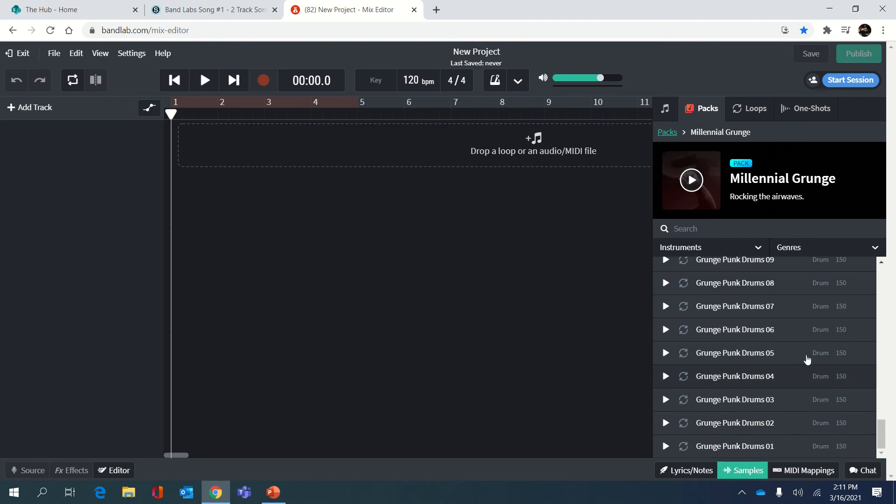
scroll(833, 327, "up", 1)
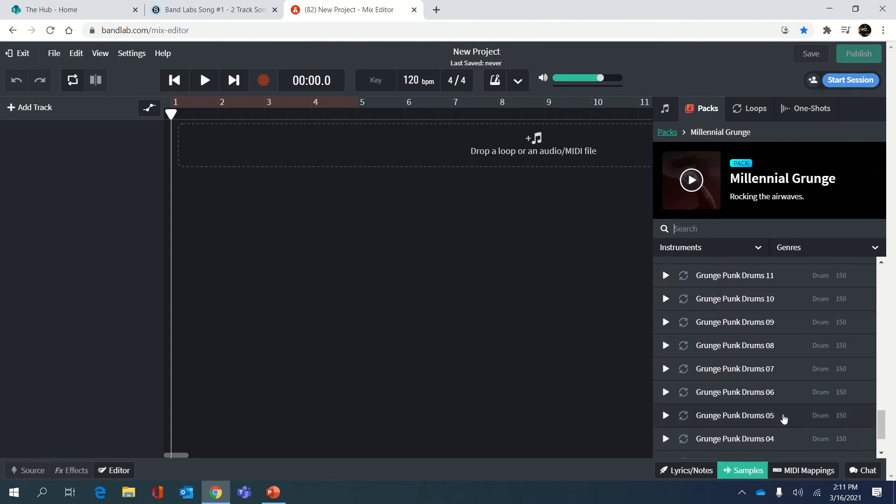
scroll(784, 416, "up", 3)
scroll(783, 417, "down", 3)
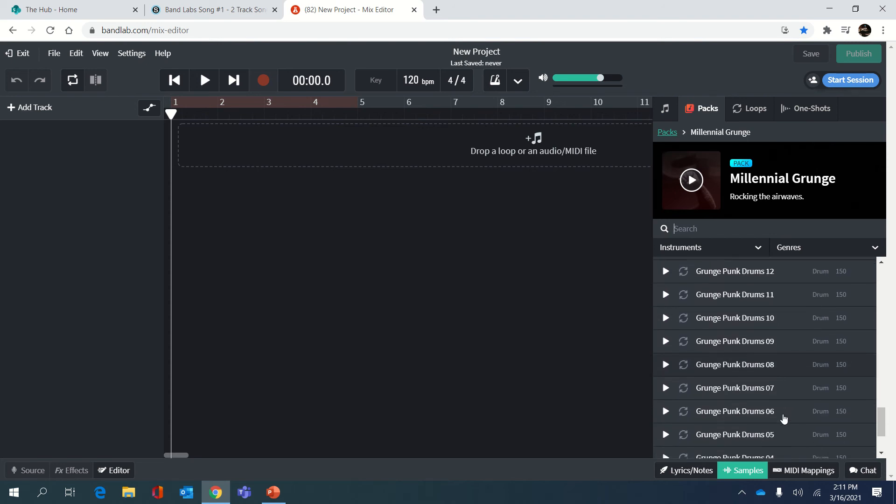
left_click(668, 274)
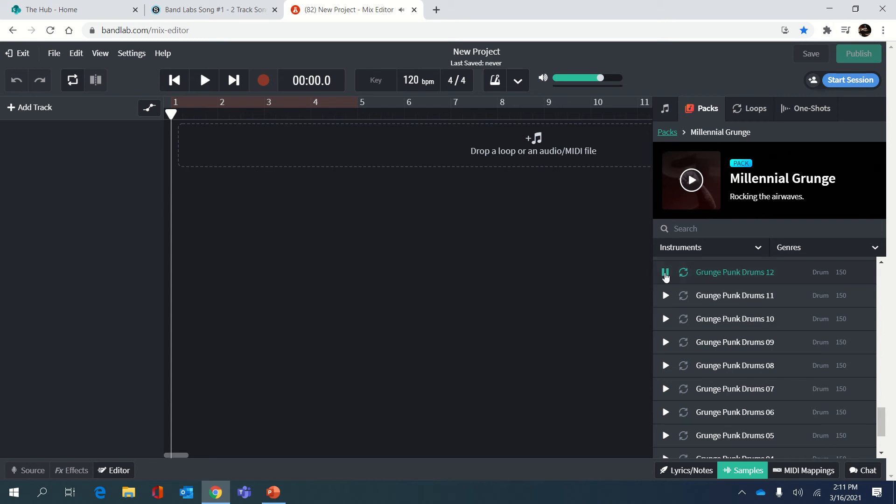
left_click(666, 275)
left_click(664, 296)
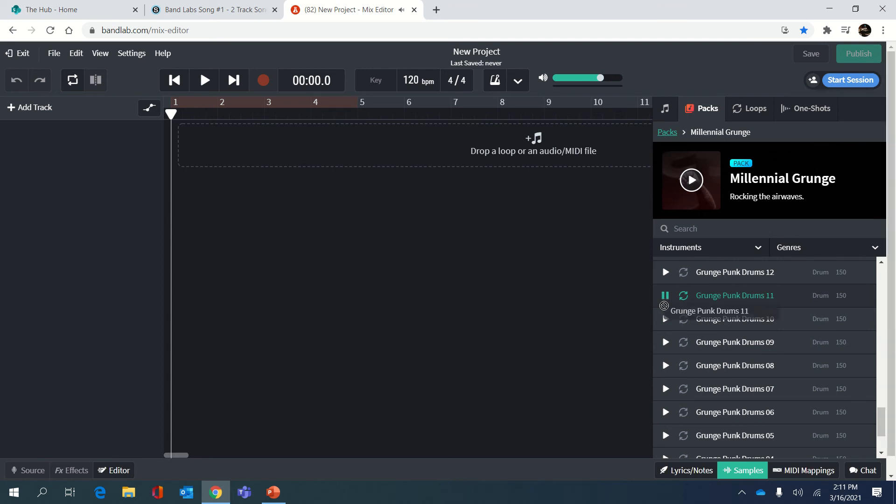
left_click(666, 320)
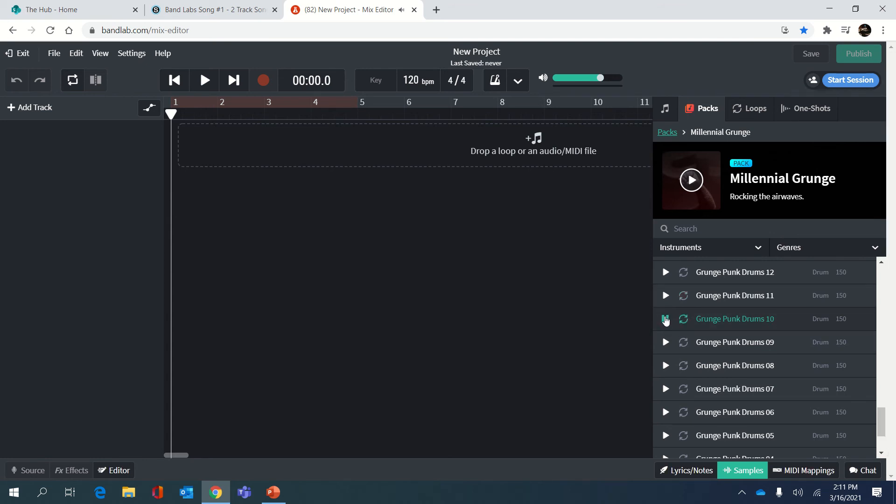
left_click(665, 319)
left_click(666, 342)
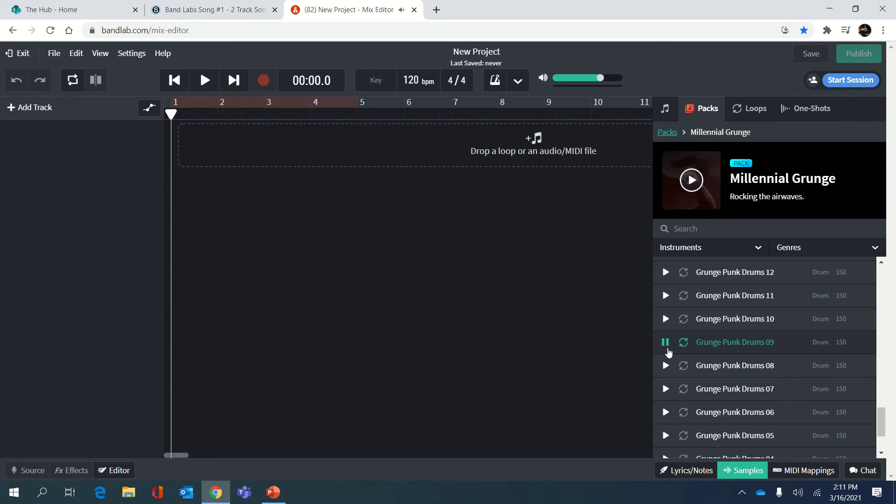
left_click(666, 344)
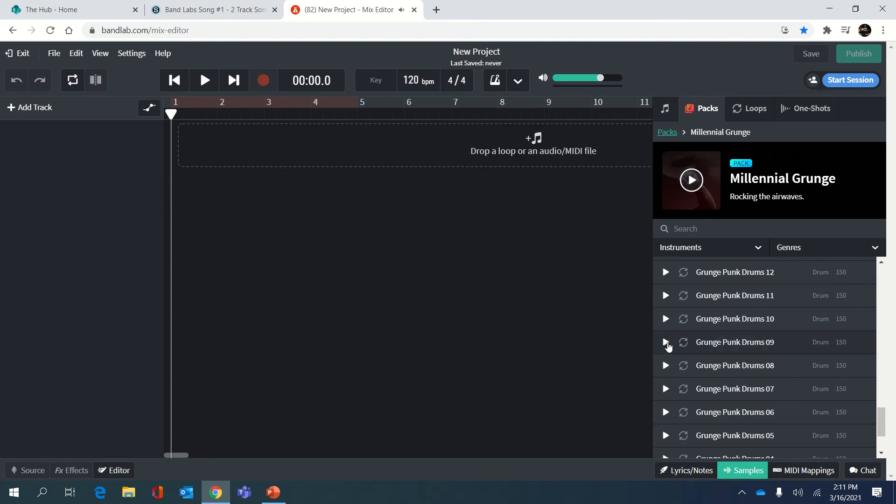
Place the Grunge Punk Drums 09 loop on a new track starting at bar 1.
left_click_drag(730, 344, 178, 139)
double_click(177, 146)
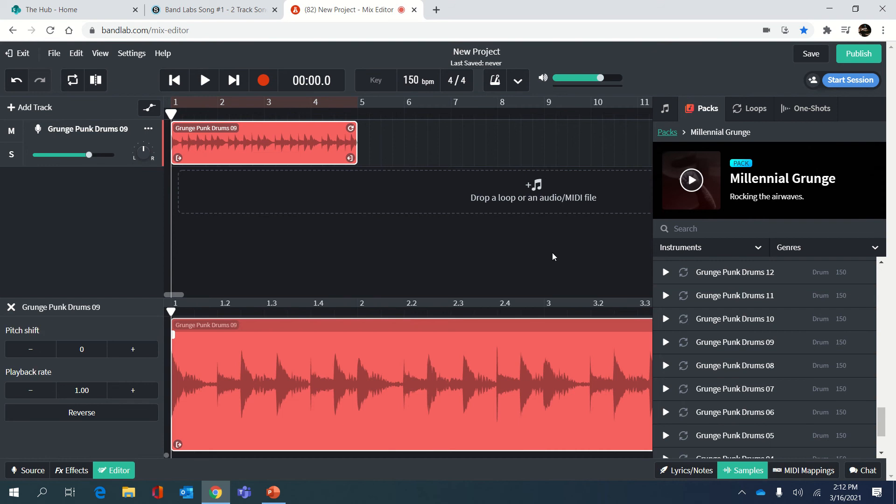
Add Grunge Punk Drums 09 again on a second track, mute it, and delete that duplicate track.
double_click(734, 347)
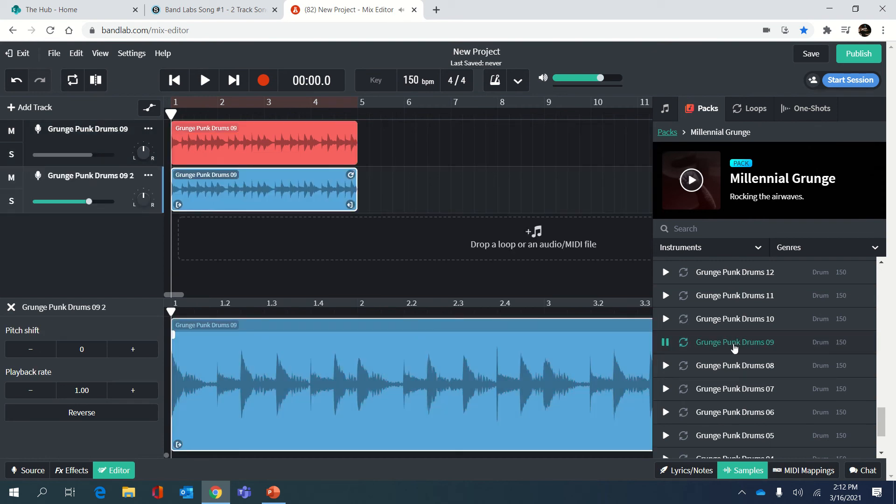
left_click(13, 180)
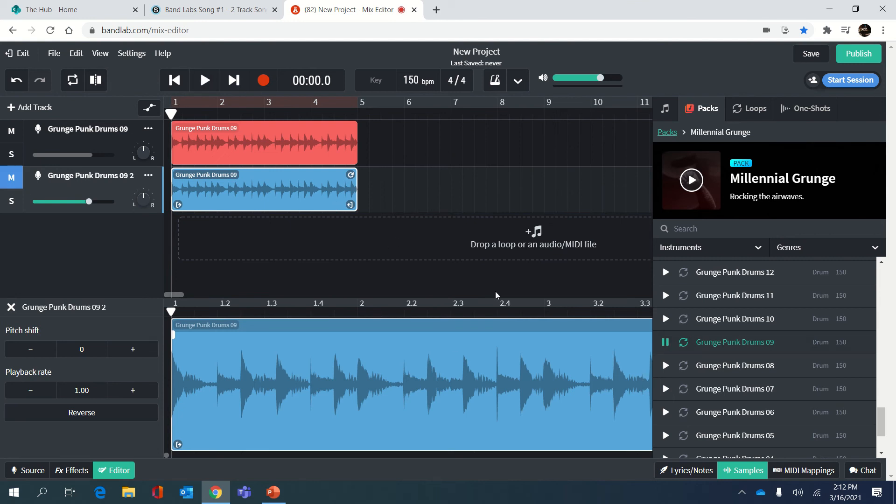
left_click(665, 342)
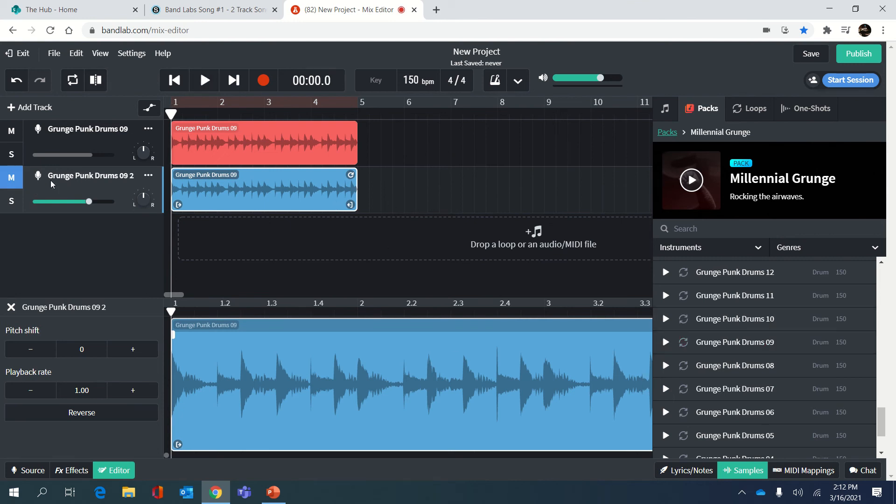
left_click(148, 176)
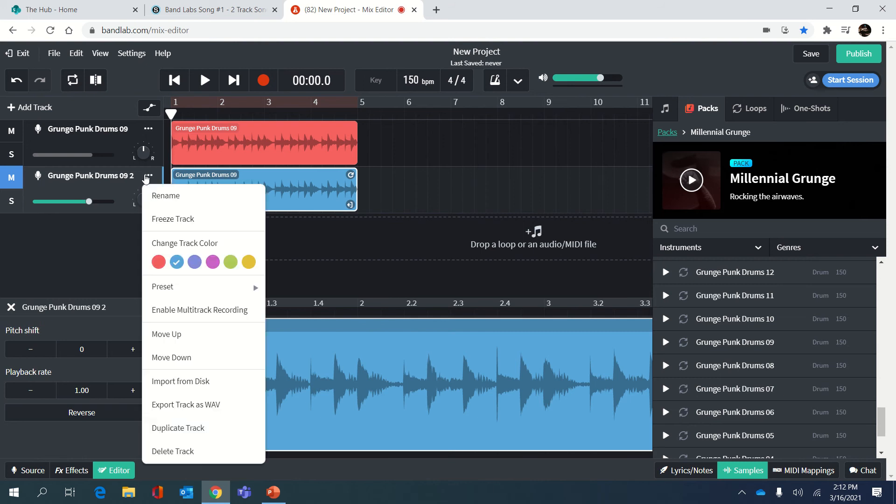
left_click(182, 452)
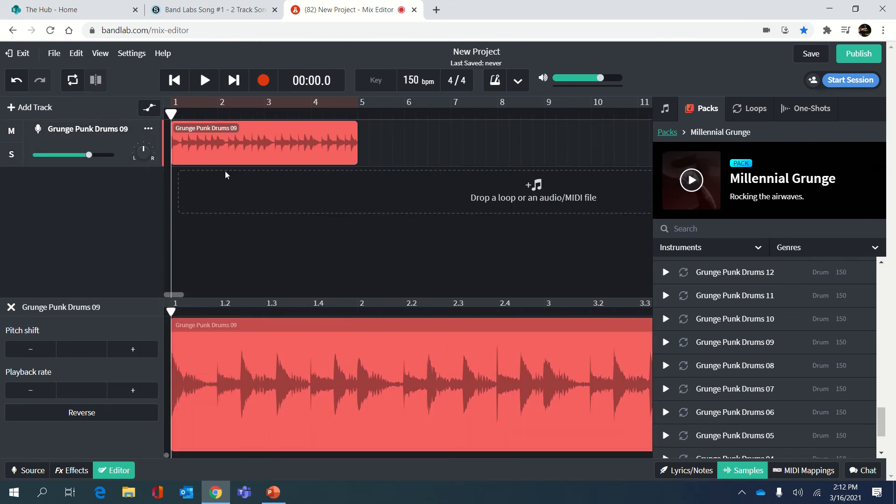
Review the Bandlab Song #1 rubric on the Schoology assignment page and return to the mix editor.
left_click(209, 8)
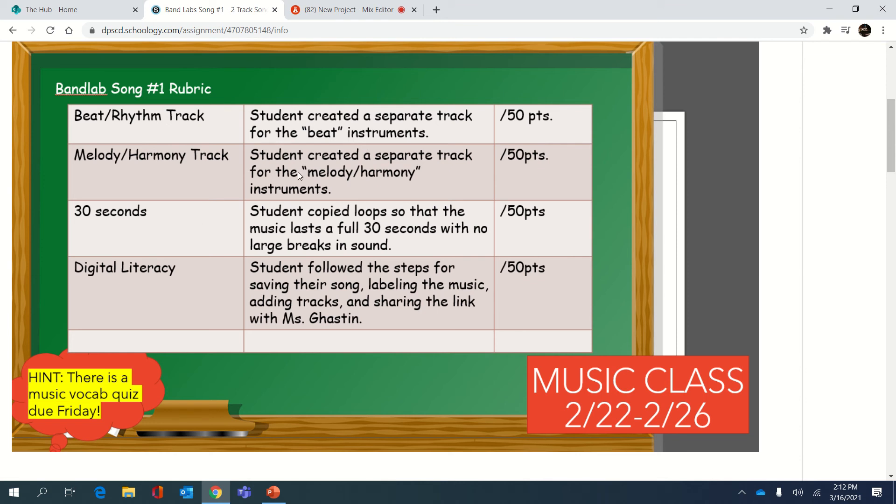
left_click(327, 10)
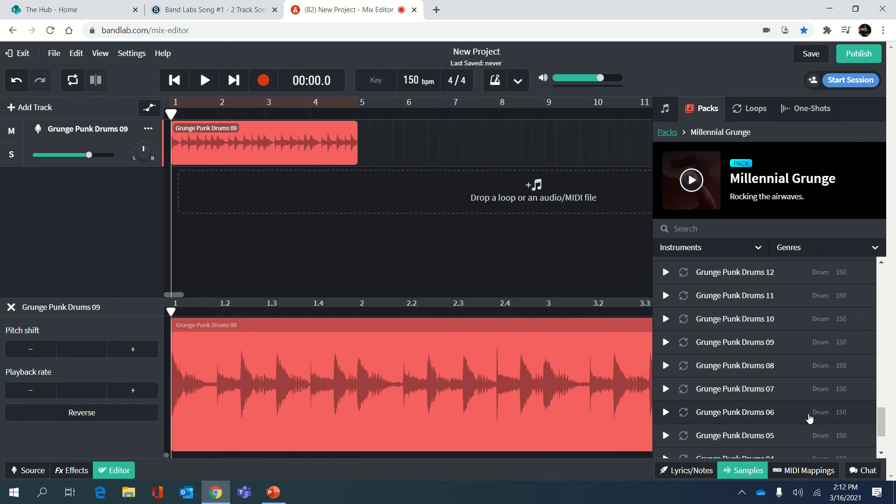
Look through the pack's guitar and bass loops and preview Grunge Punk Lead Guitar 12 and 11.
scroll(780, 276, "up", 9)
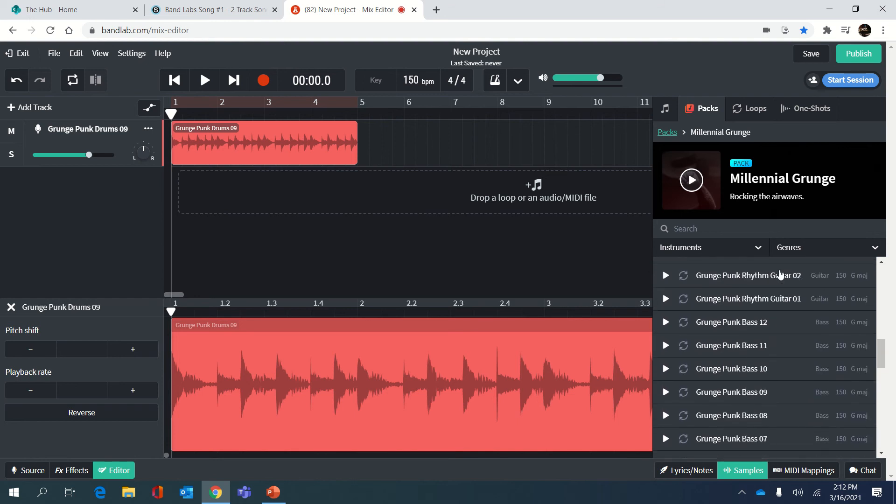
scroll(780, 276, "up", 3)
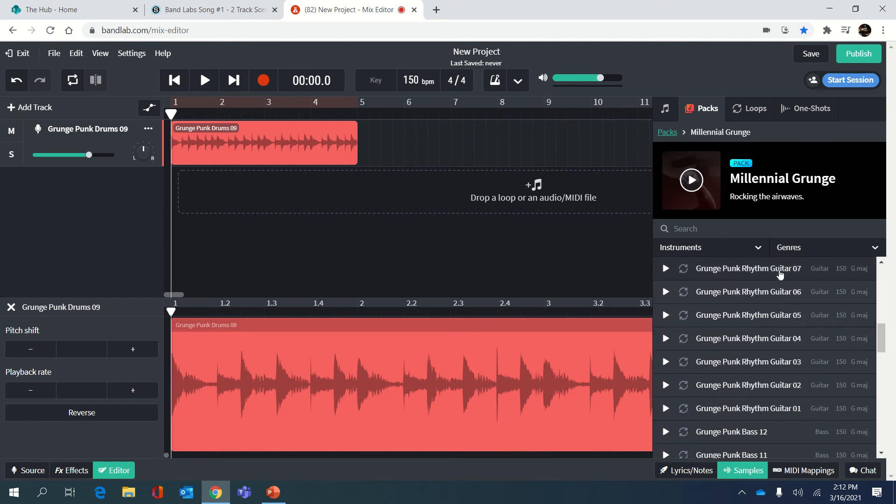
scroll(807, 343, "up", 2)
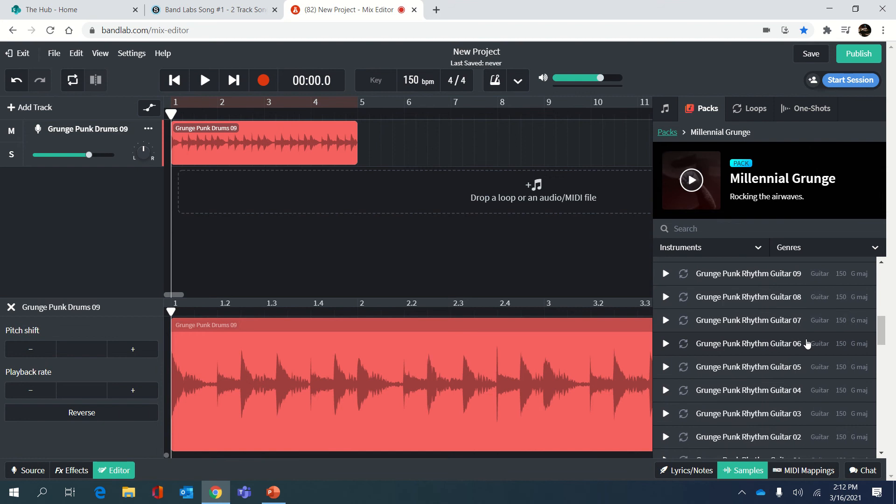
scroll(807, 344, "up", 5)
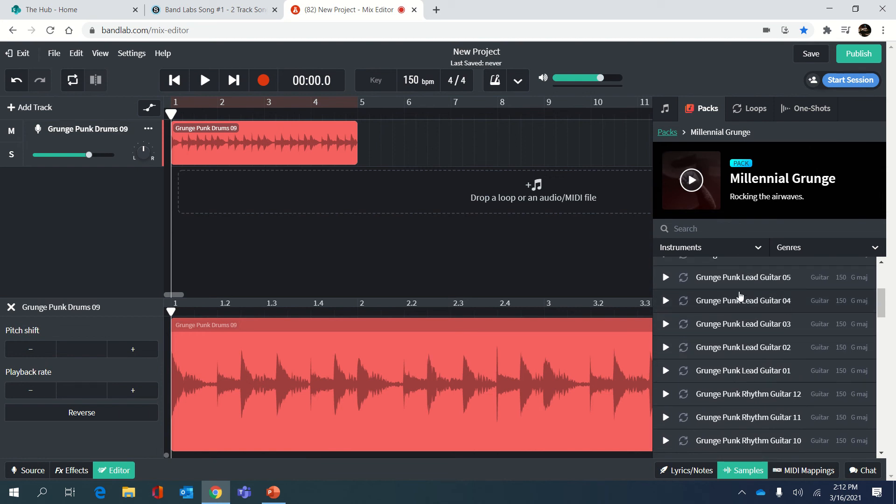
scroll(740, 295, "up", 5)
scroll(740, 296, "up", 1)
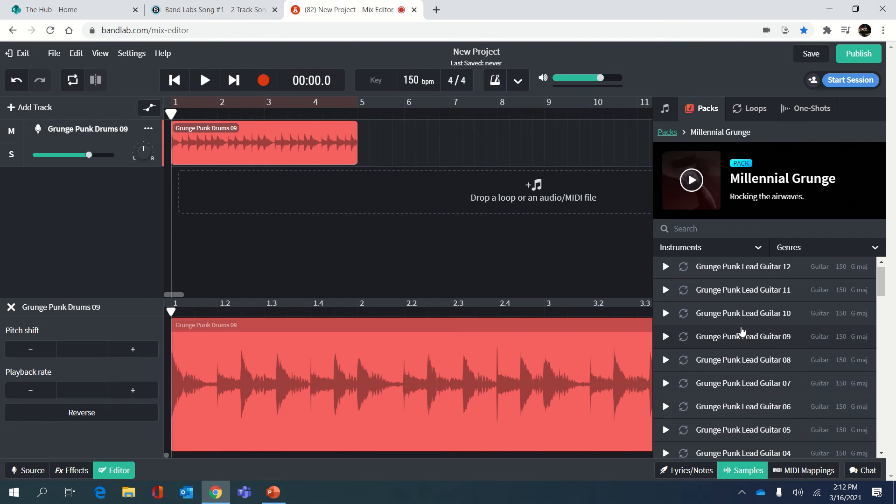
scroll(742, 330, "down", 1)
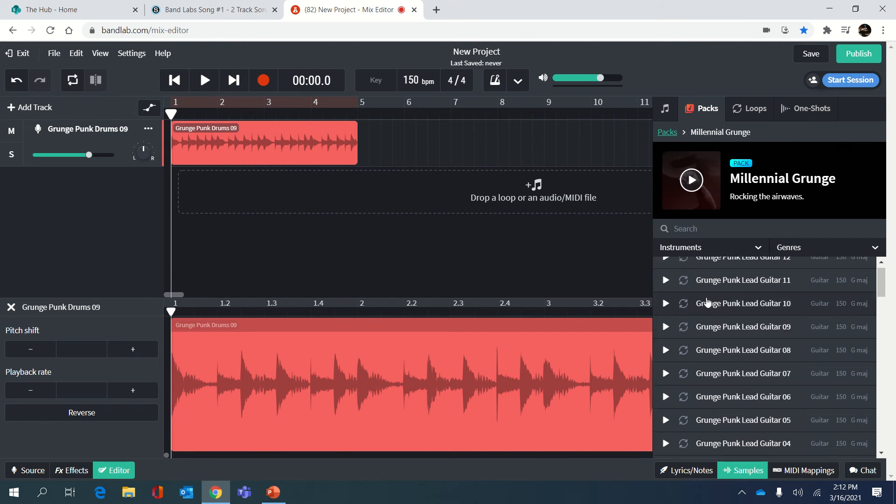
scroll(707, 303, "up", 1)
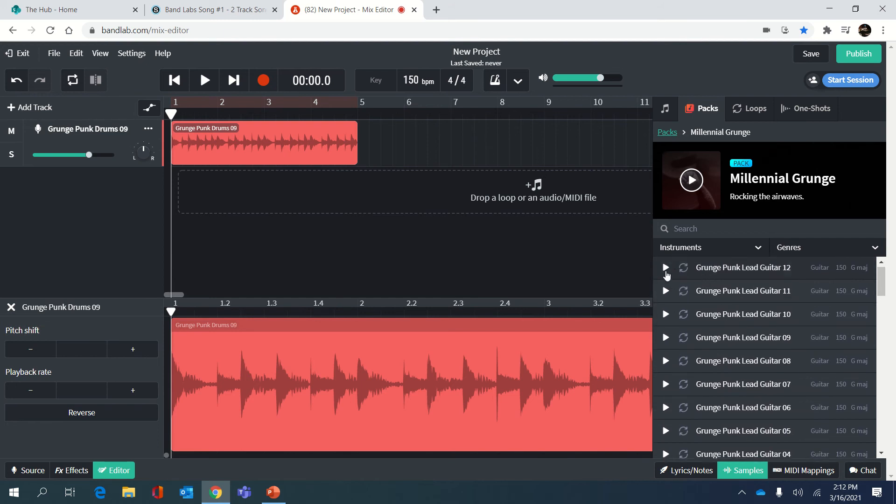
left_click(666, 269)
left_click(665, 291)
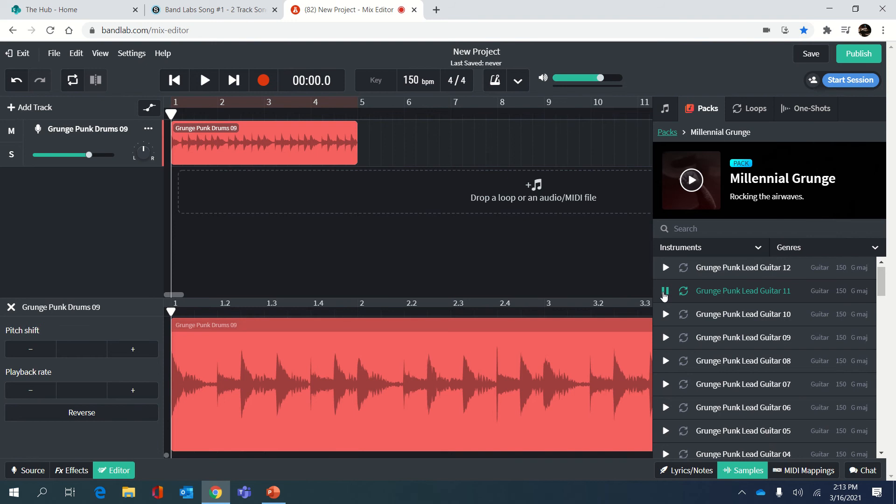
left_click(665, 291)
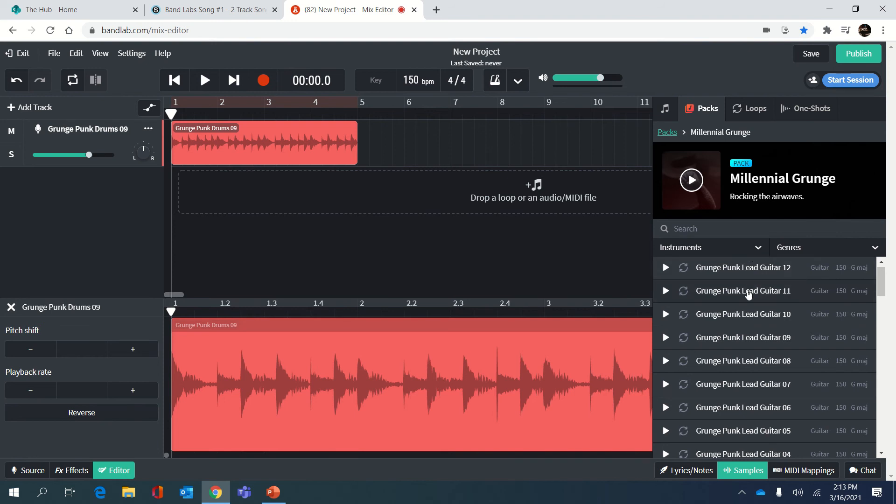
Place Grunge Punk Lead Guitar 11 on a new track below the drums starting at bar 1, and play both tracks together.
left_click_drag(748, 293, 186, 200)
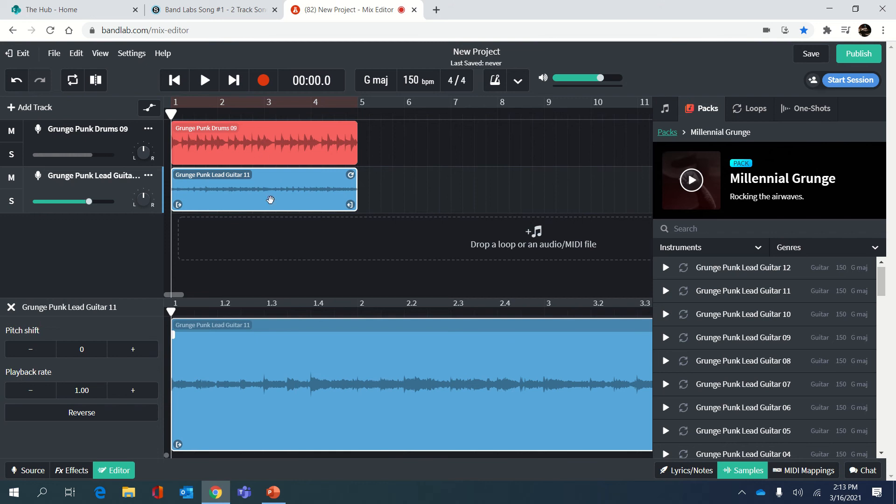
left_click(201, 79)
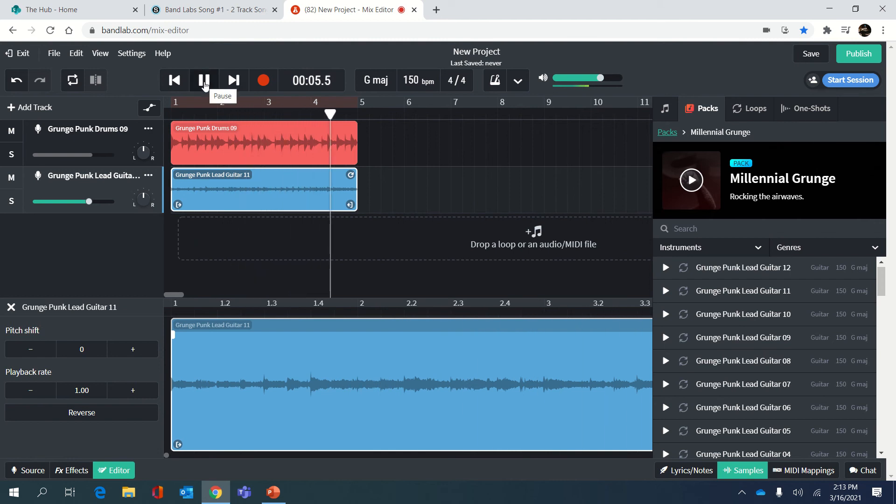
Stop playback, check the 30-second requirement in the Schoology Bandlab Song #1 rubric, and return to the mix editor.
left_click(211, 84)
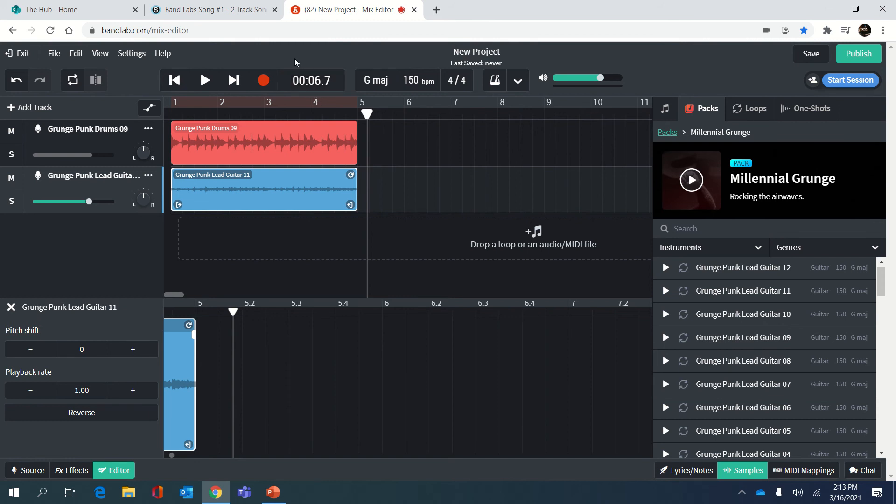
left_click(208, 14)
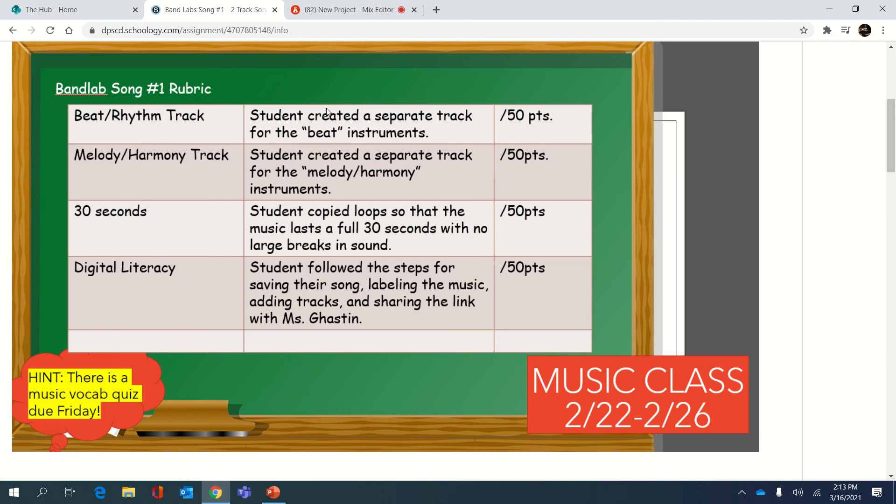
left_click(349, 8)
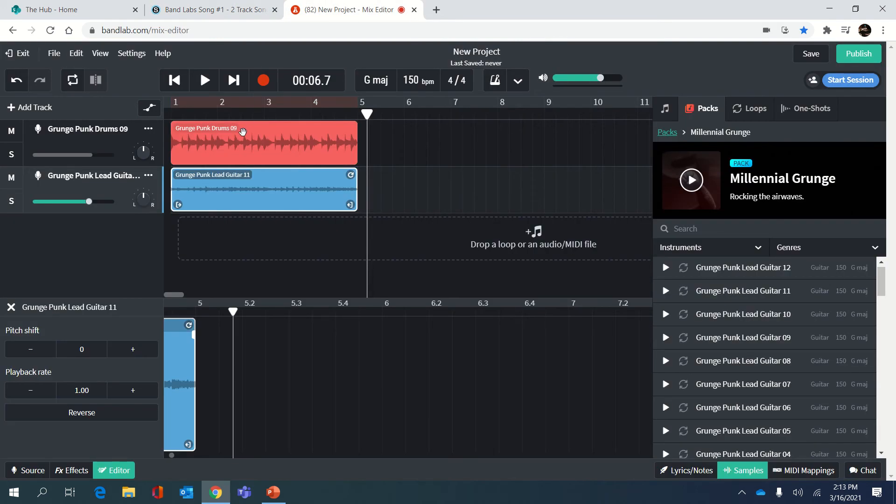
Copy the Grunge Punk Drums 09 clip and paste it on the same track directly after the original, from bar 5.
left_click_drag(368, 113, 357, 113)
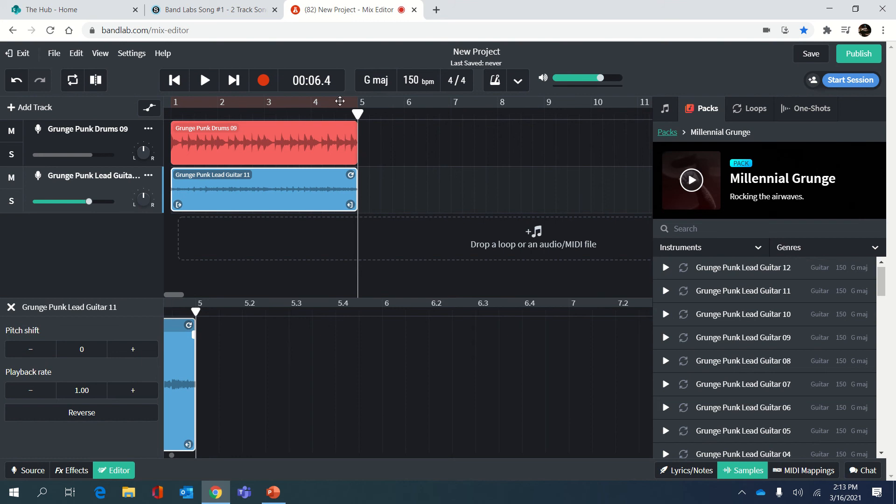
left_click(270, 149)
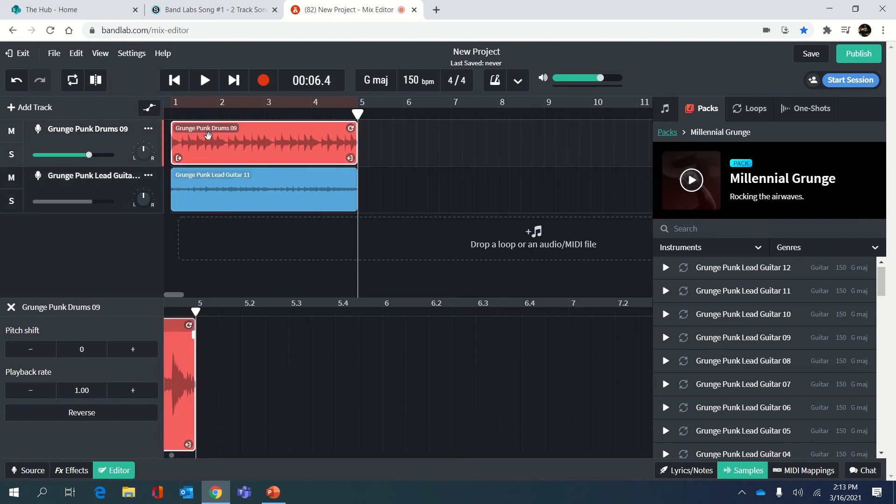
right_click(317, 151)
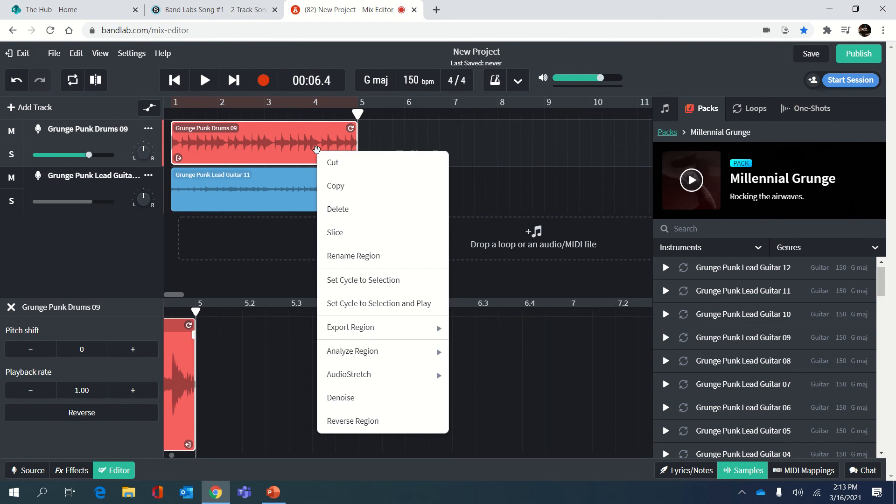
left_click(335, 187)
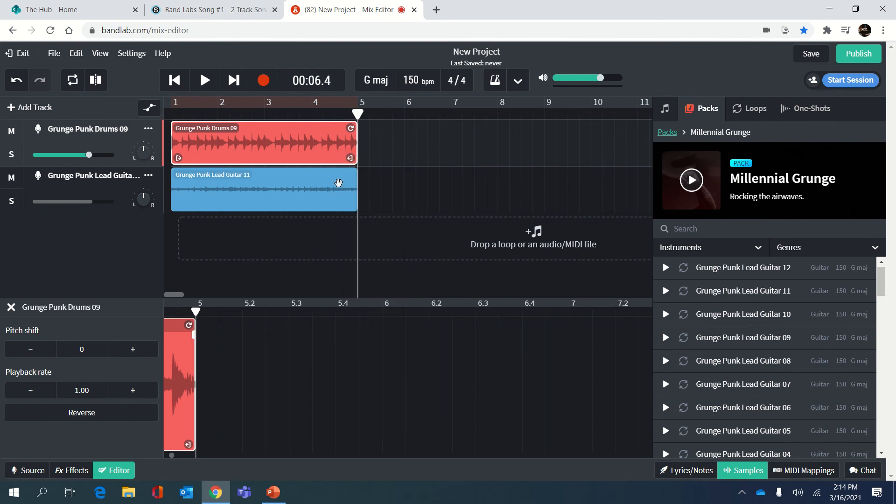
left_click(368, 133)
right_click(368, 134)
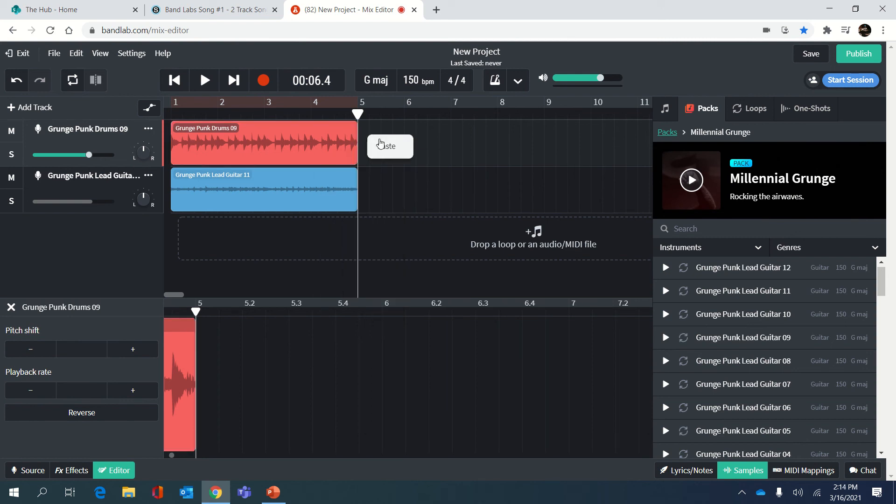
left_click(386, 147)
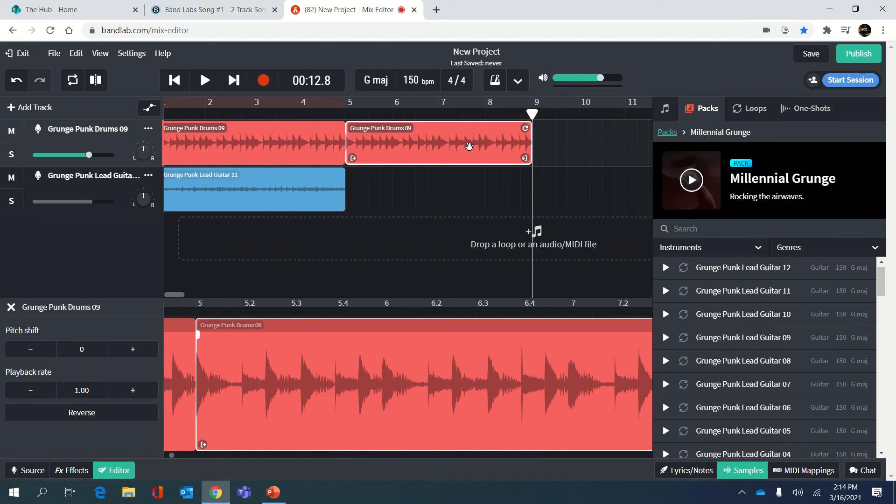
key("ctrl+v")
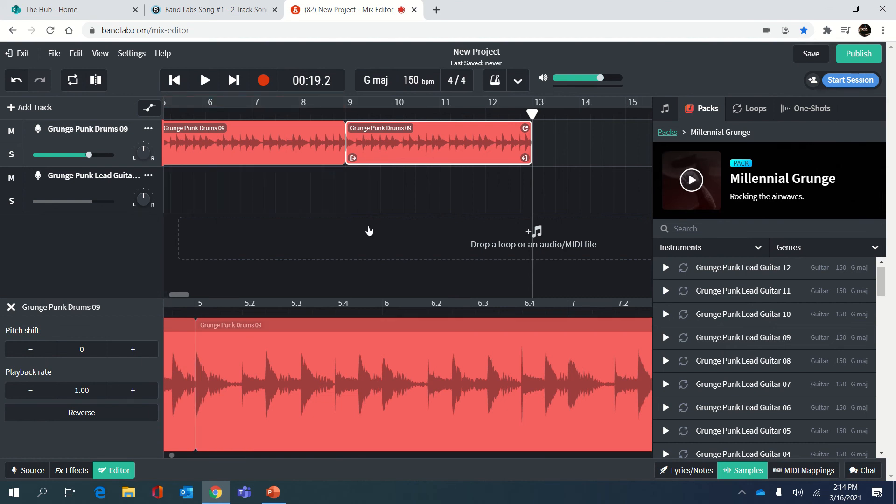
scroll(369, 231, "left", 4)
key("ctrl+z")
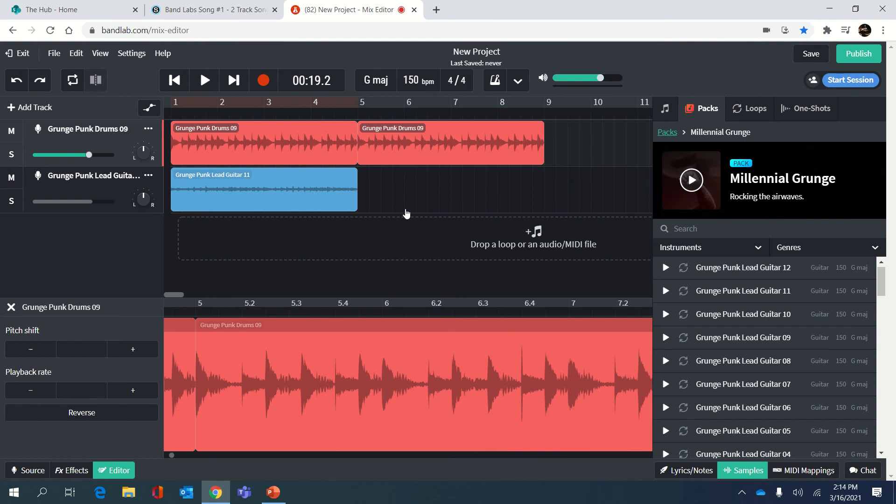
left_click(516, 138)
key("ctrl+v")
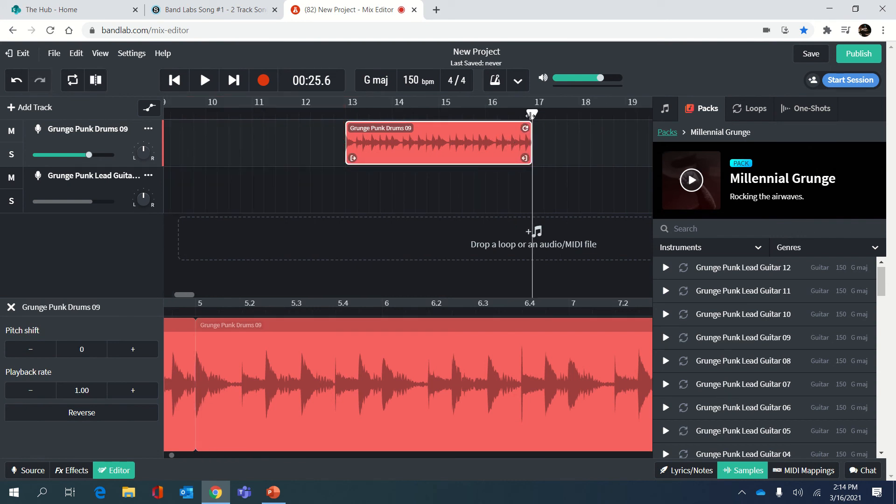
left_click_drag(531, 115, 246, 115)
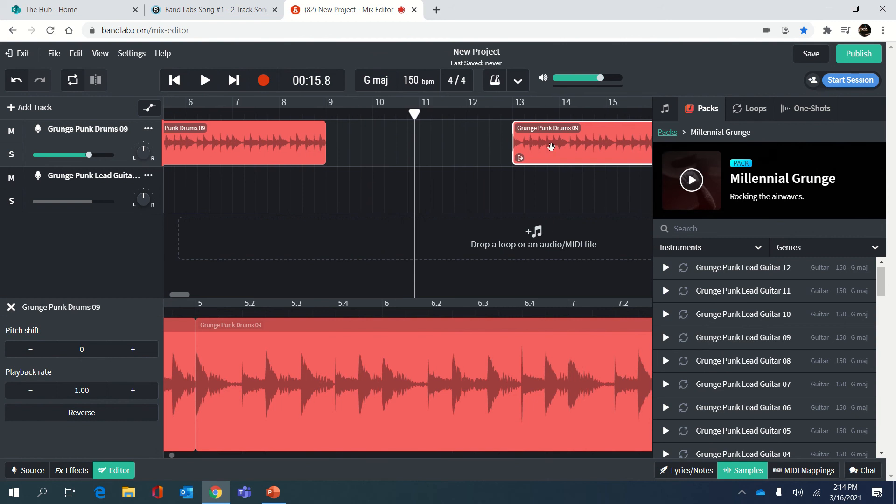
key("Delete")
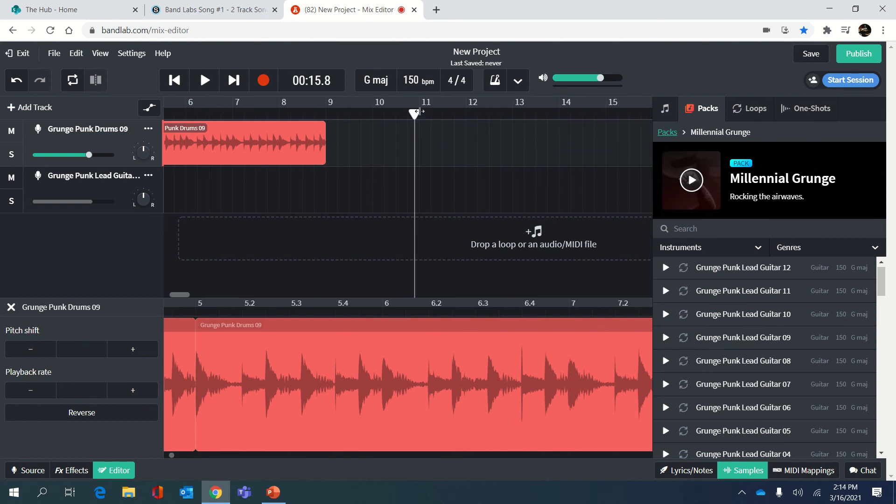
Paste three more Grunge Punk Drums 09 clips back to back after the second one, extending the drum track to 32 seconds.
left_click_drag(414, 114, 328, 119)
key("ctrl+v")
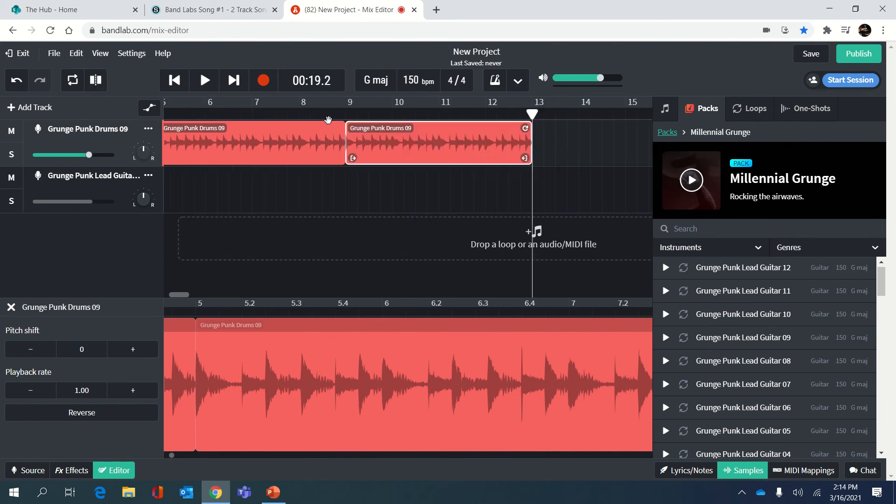
key("ctrl+v")
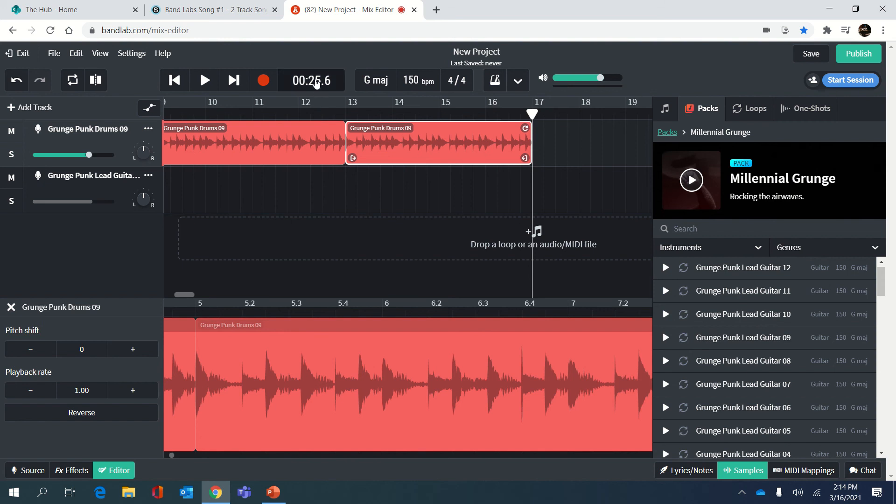
key("ctrl+v")
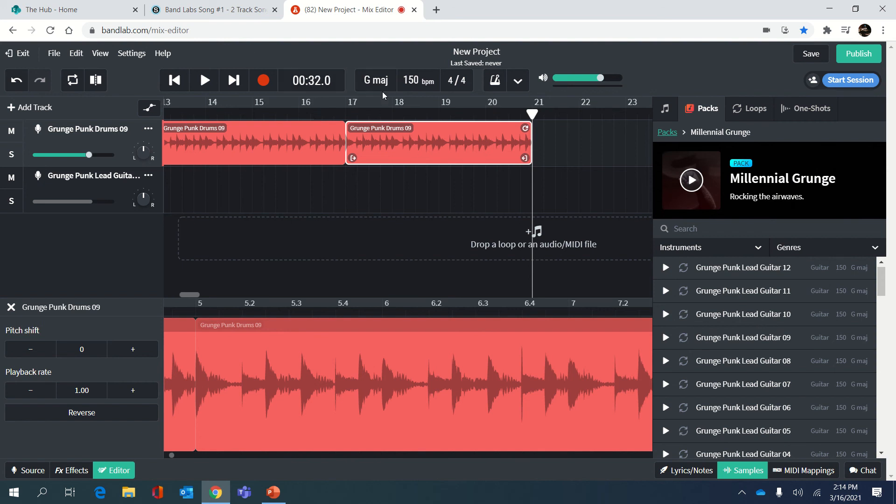
Copy the Grunge Punk Lead Guitar 11 clip at the start of the second track.
left_click(348, 187)
scroll(348, 186, "left", 5)
scroll(348, 186, "left", 5)
scroll(348, 186, "right", 3)
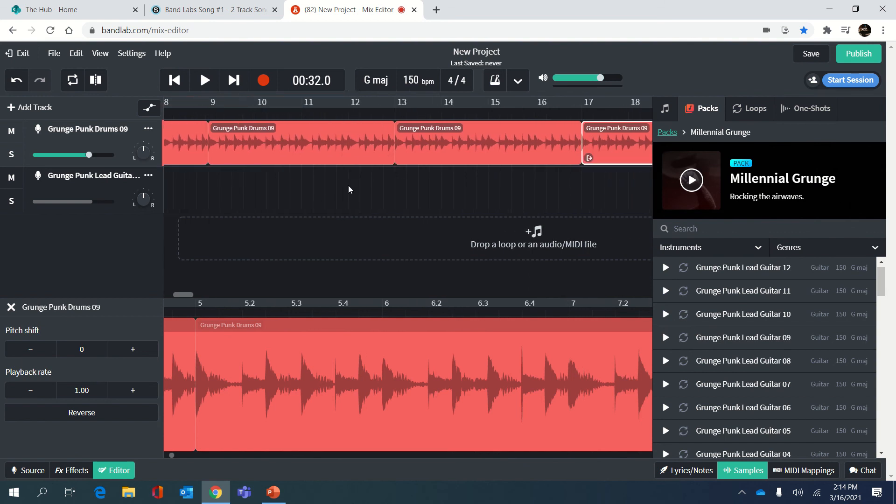
scroll(348, 186, "left", 3)
left_click(272, 177)
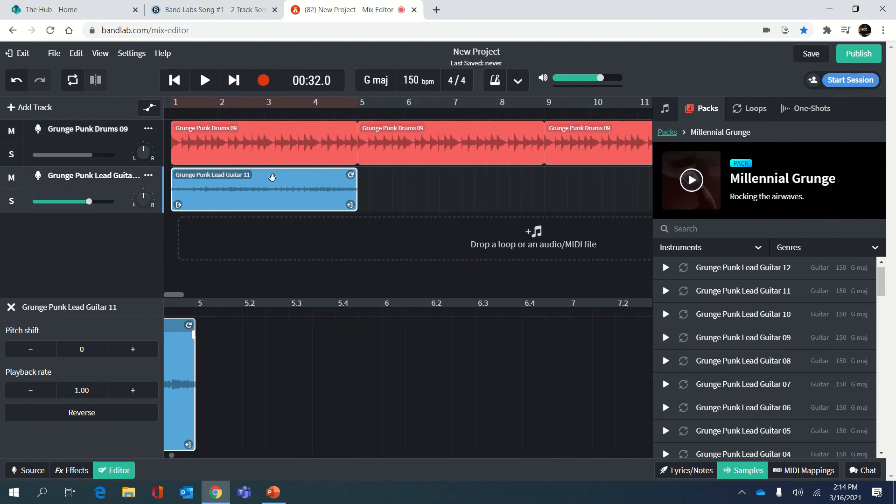
right_click(305, 188)
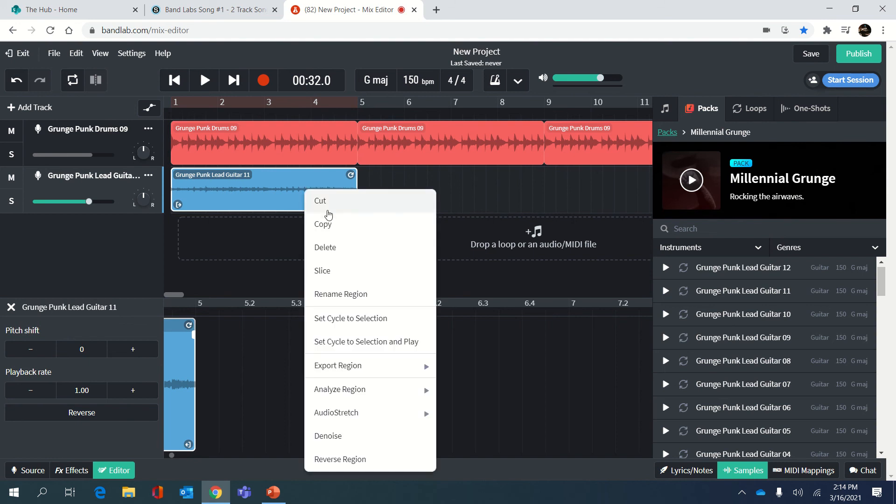
left_click(330, 224)
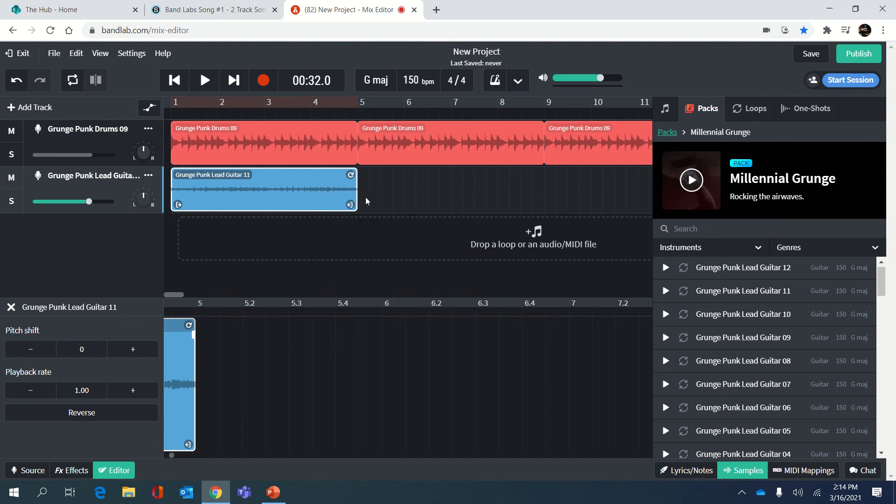
Set the playhead to the end of the first guitar clip and paste the copied guitar clip there on the same track.
left_click(366, 200)
left_click(204, 80)
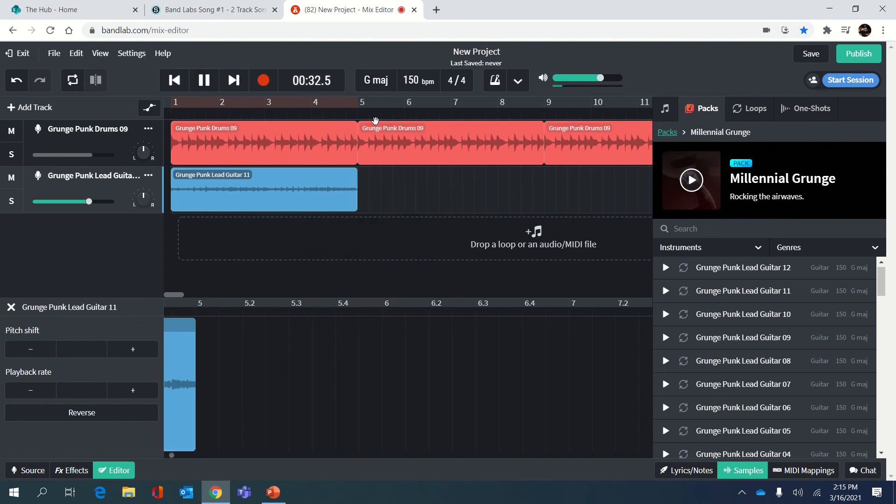
left_click(360, 114)
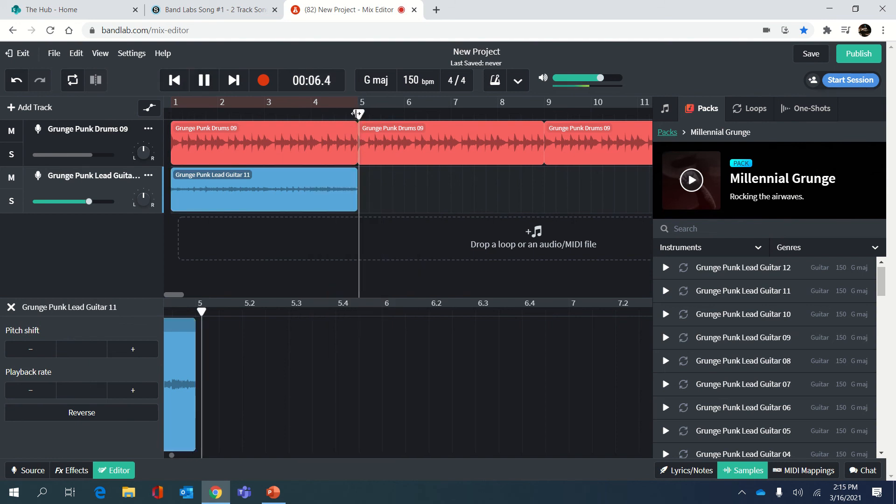
left_click(201, 80)
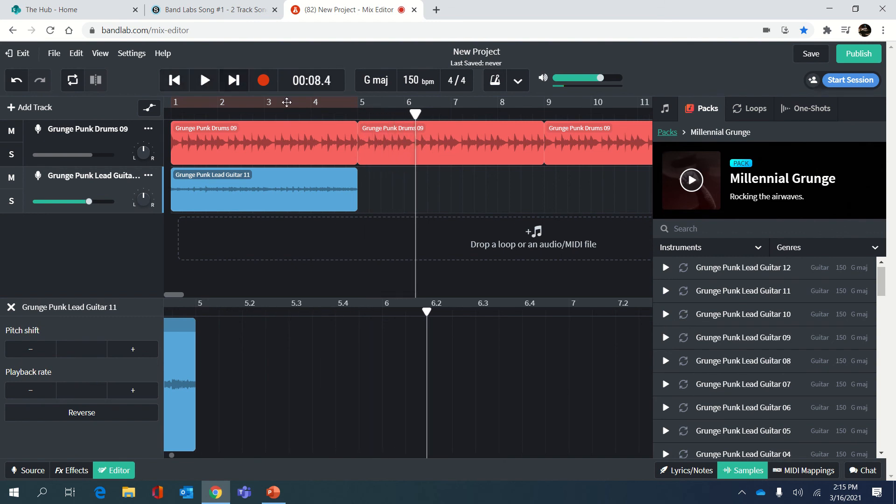
left_click(359, 114)
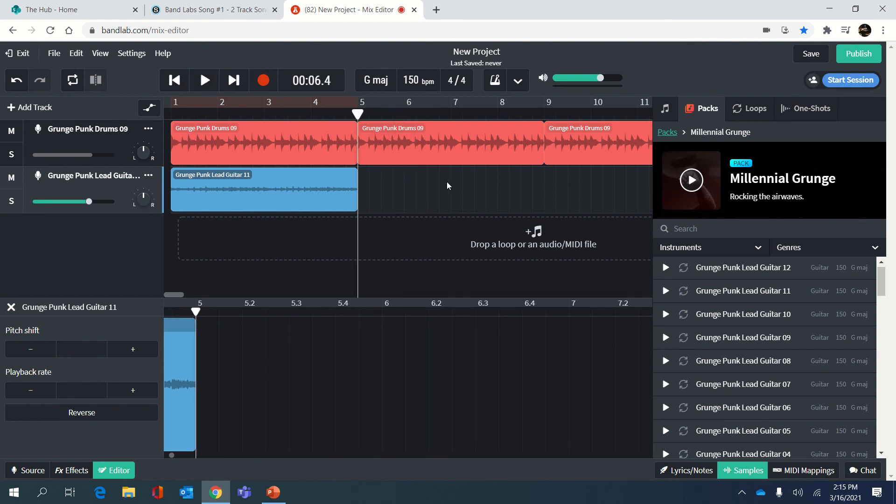
right_click(372, 181)
left_click(390, 198)
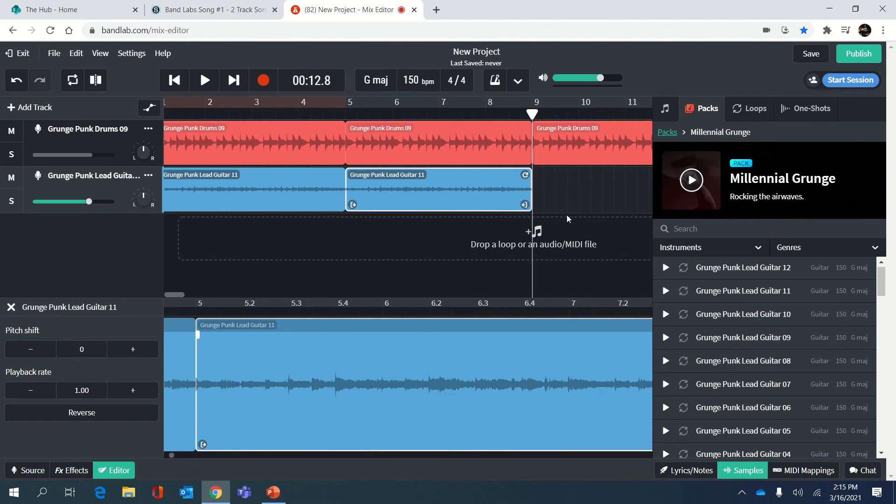
Paste three more Grunge Punk Lead Guitar 11 clips back to back, extending the guitar track to the end of the drums.
key("ctrl+v")
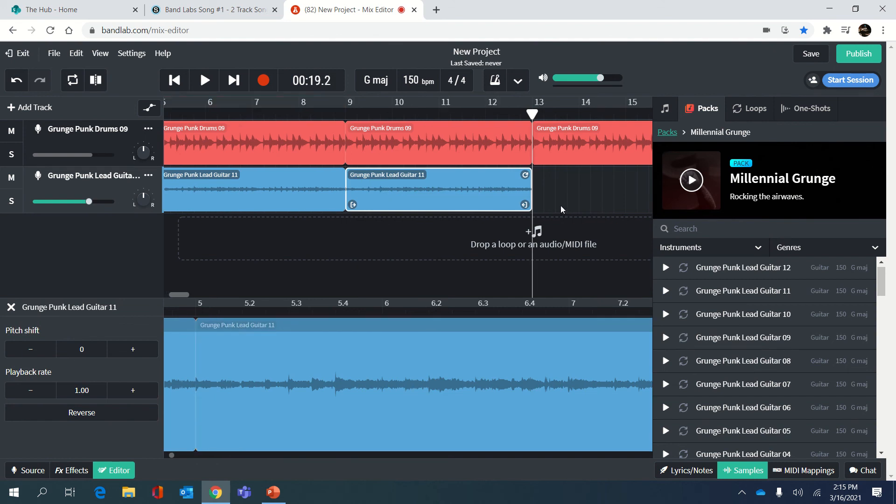
key("ctrl+v")
key("ctrl+v")
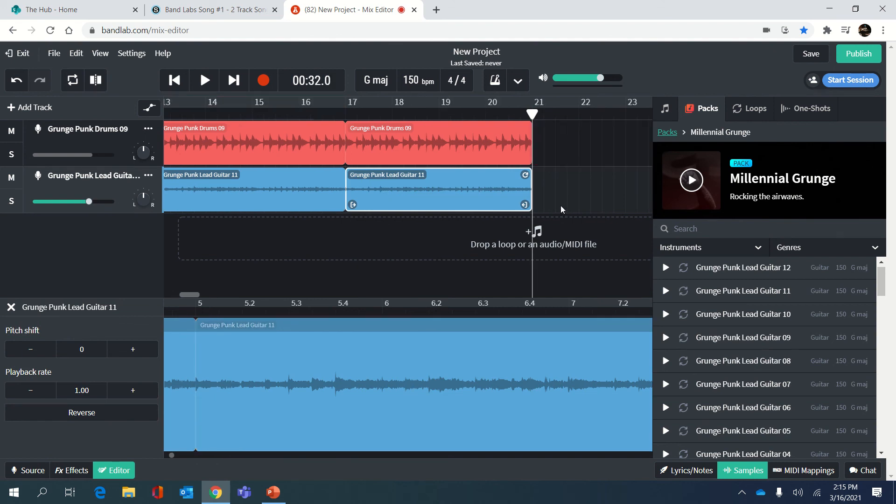
scroll(561, 205, "left", 12)
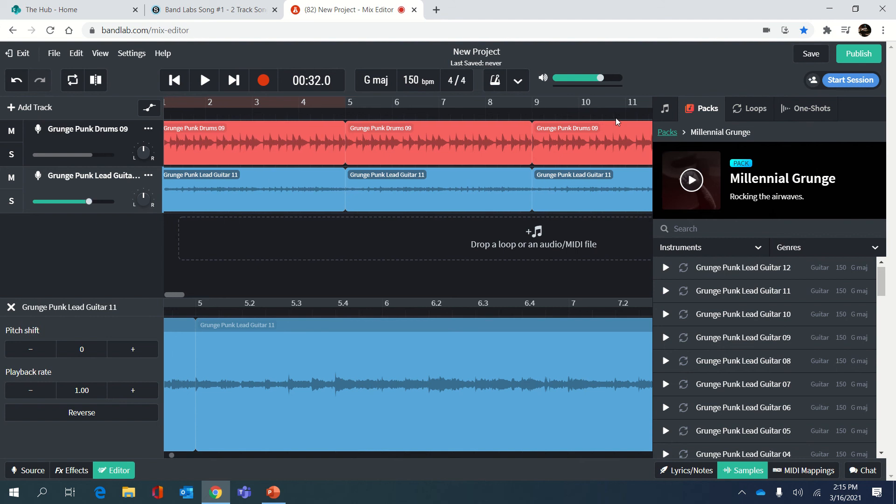
scroll(315, 194, "left", 1)
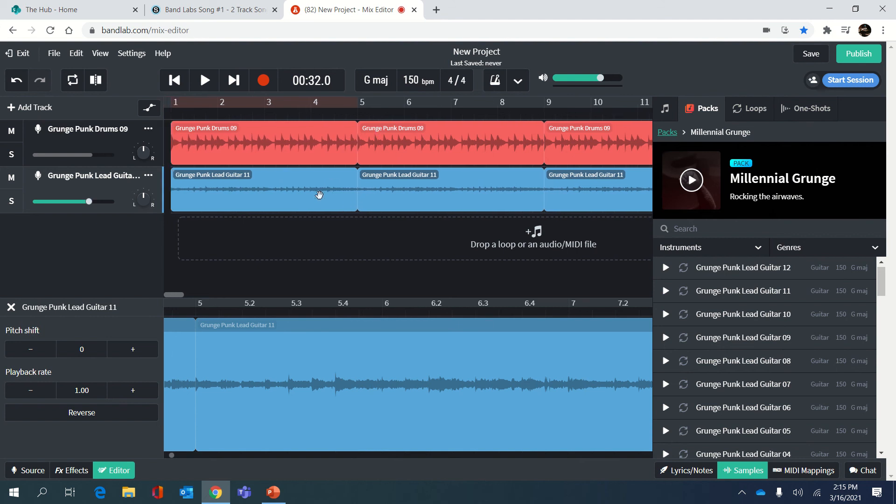
Play the opening bars of both tracks from the beginning of the song, and stop playback.
left_click(196, 85)
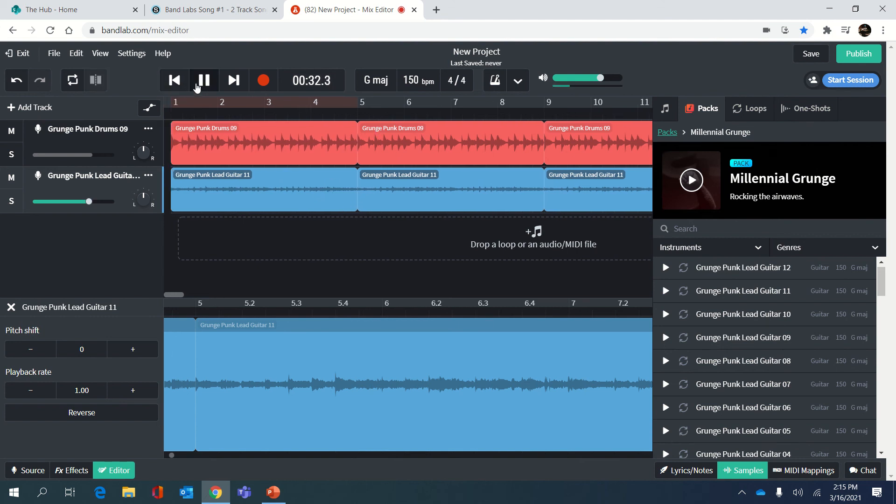
left_click(175, 83)
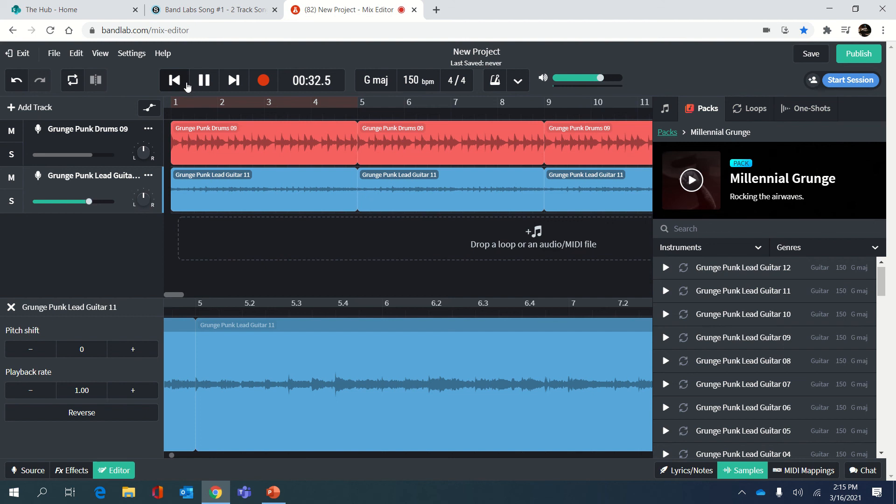
left_click(195, 87)
left_click(175, 82)
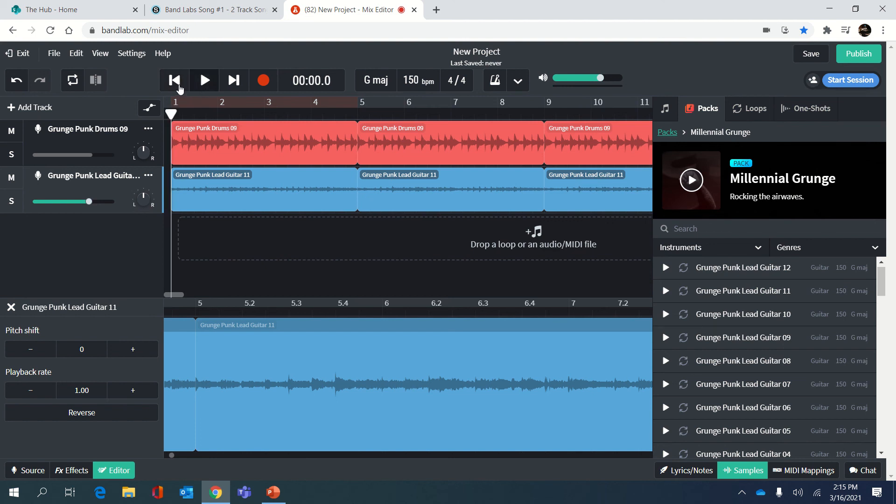
left_click(201, 85)
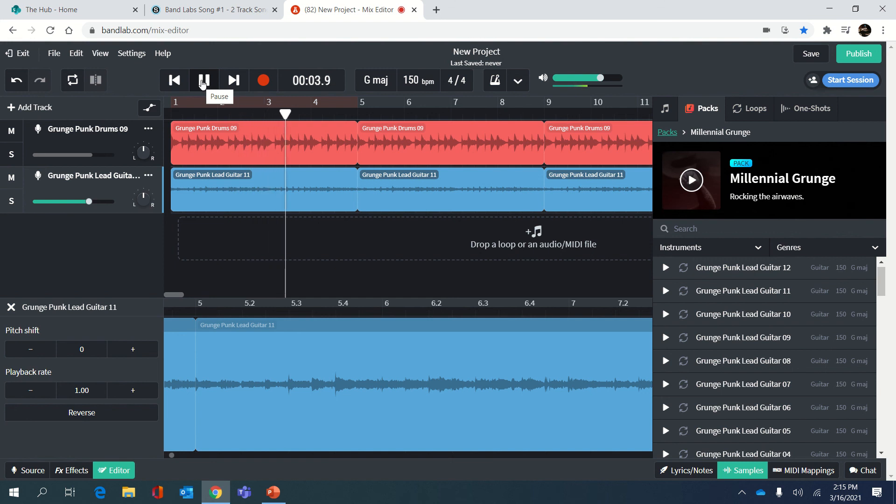
left_click(201, 84)
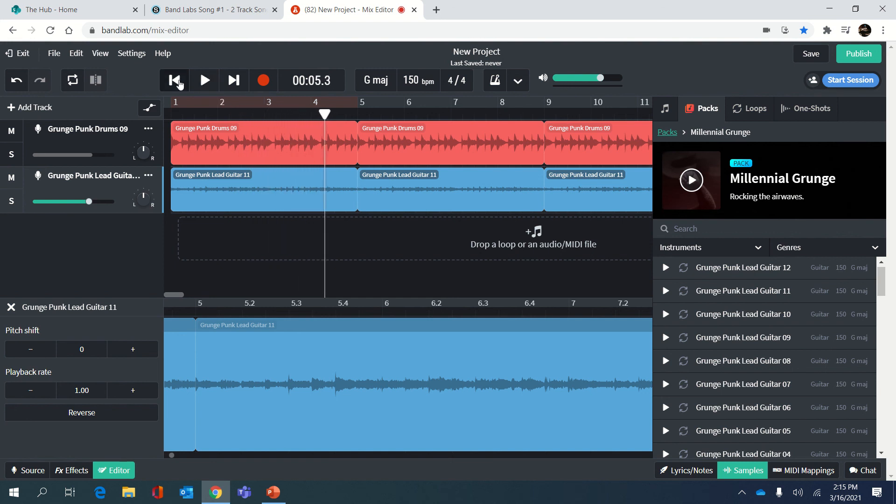
Return the playhead to the start of the song and rename the project "Rock 2 Track Example".
left_click(177, 83)
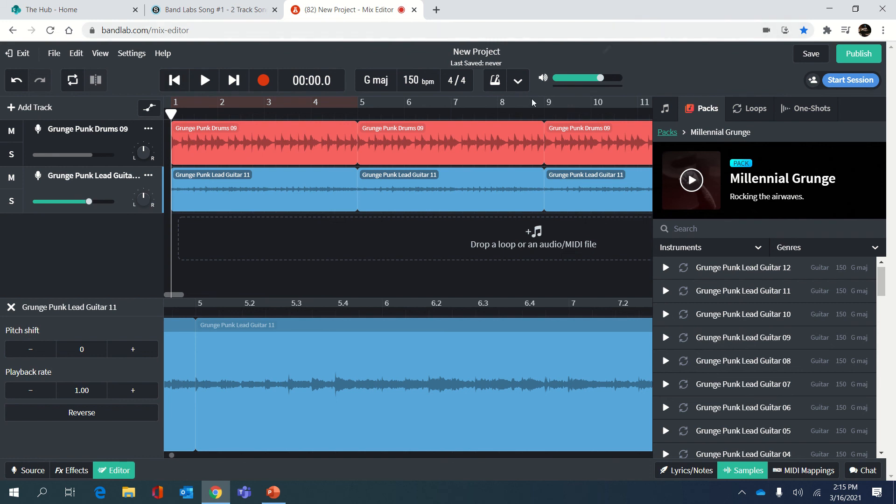
left_click_drag(509, 52, 453, 46)
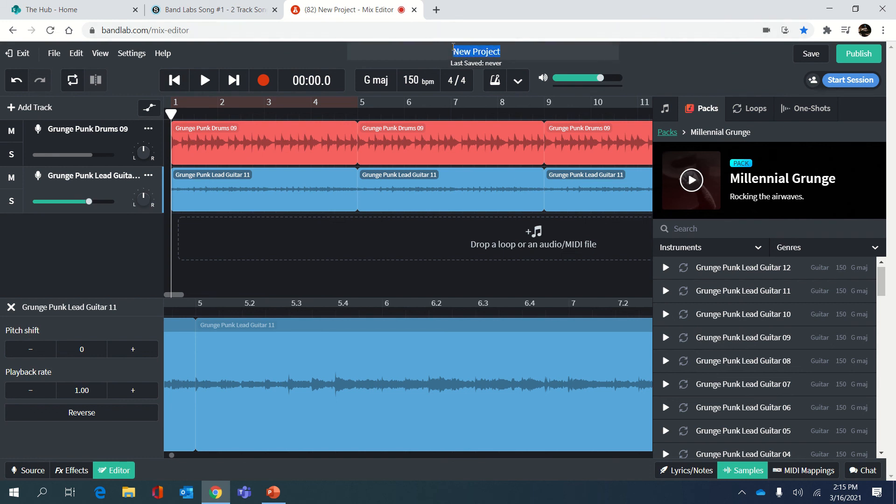
type("Rock 2 Track")
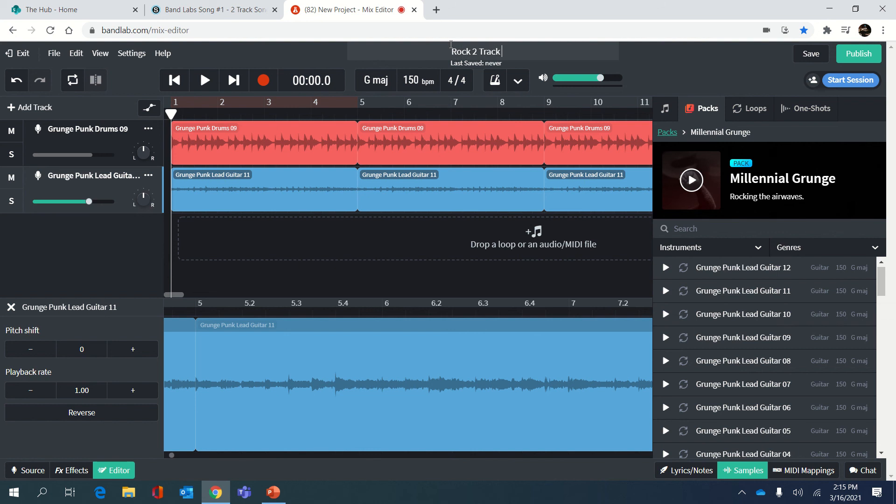
type(" Example")
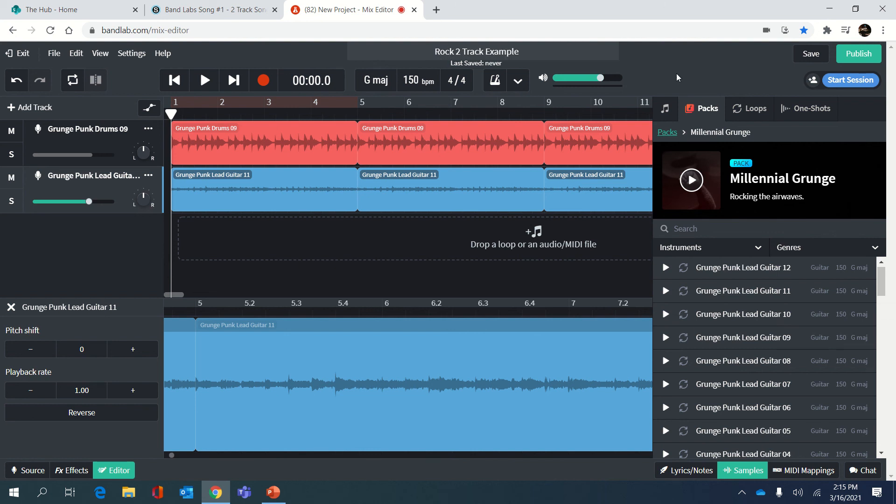
left_click(670, 59)
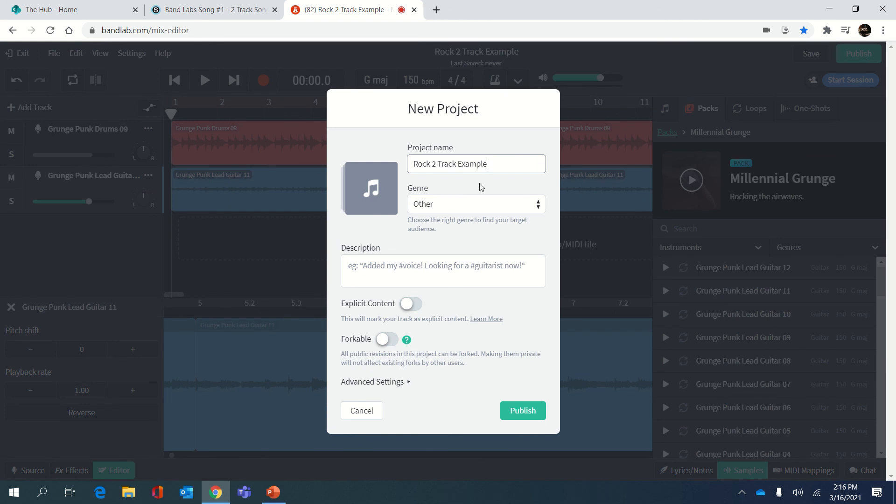
Publish the project as "Rock 2 Track Example" with the genre set to Rock.
triple_click(428, 163)
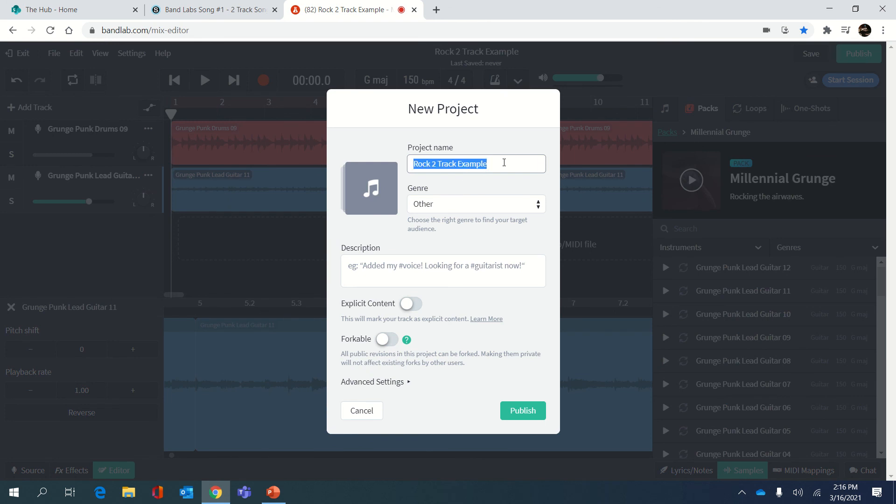
left_click(481, 165)
left_click(439, 206)
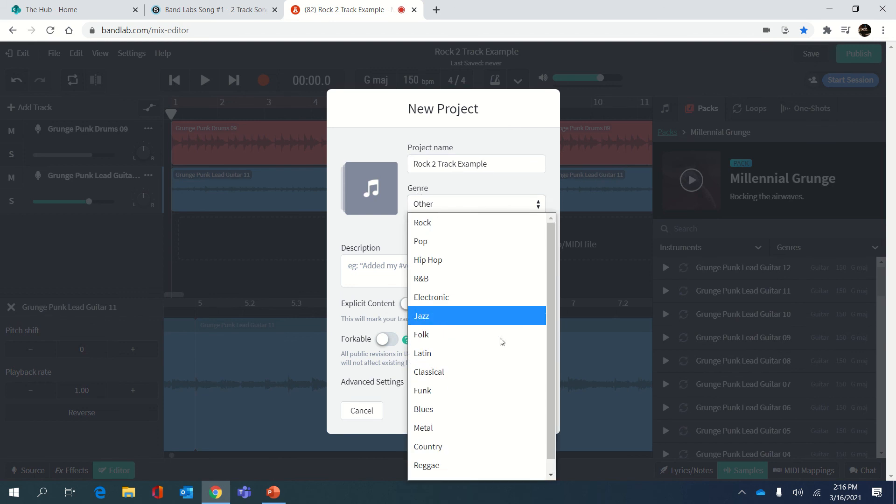
scroll(528, 468, "down", 1)
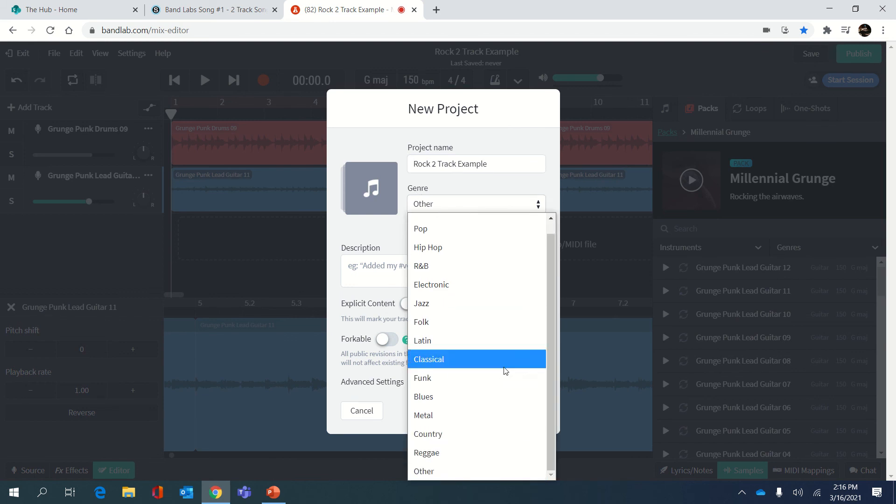
scroll(504, 324, "up", 1)
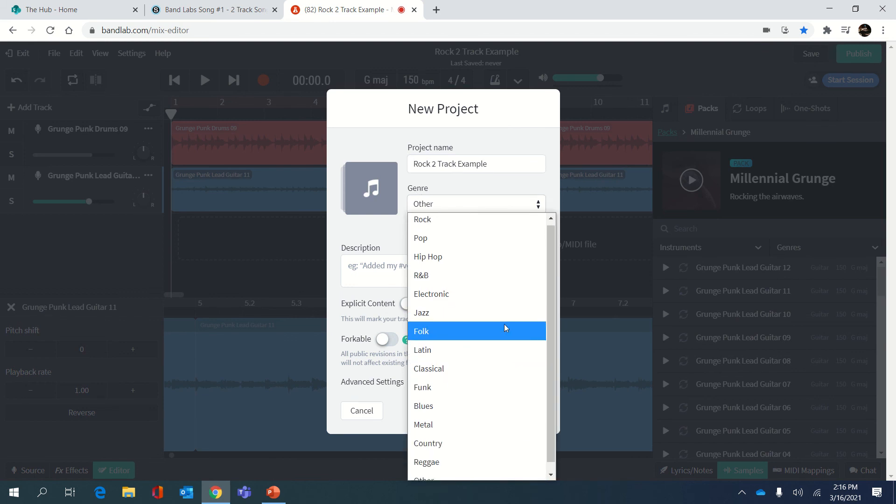
left_click(452, 222)
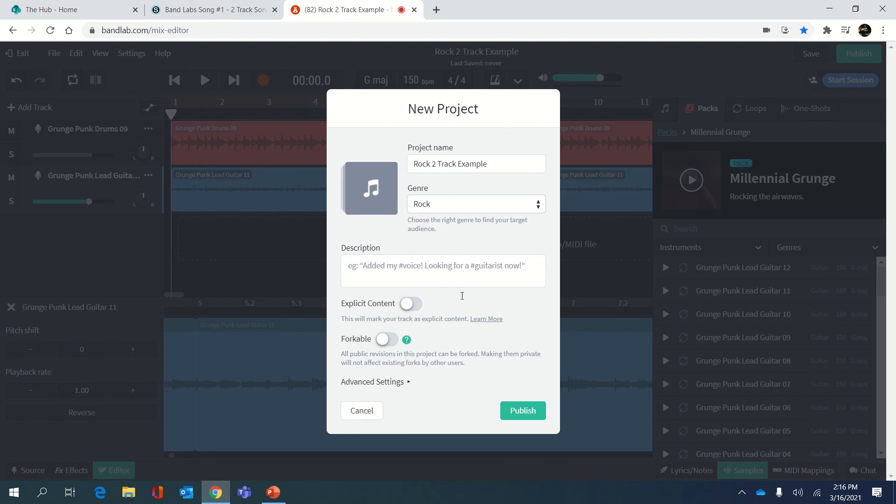
left_click(512, 412)
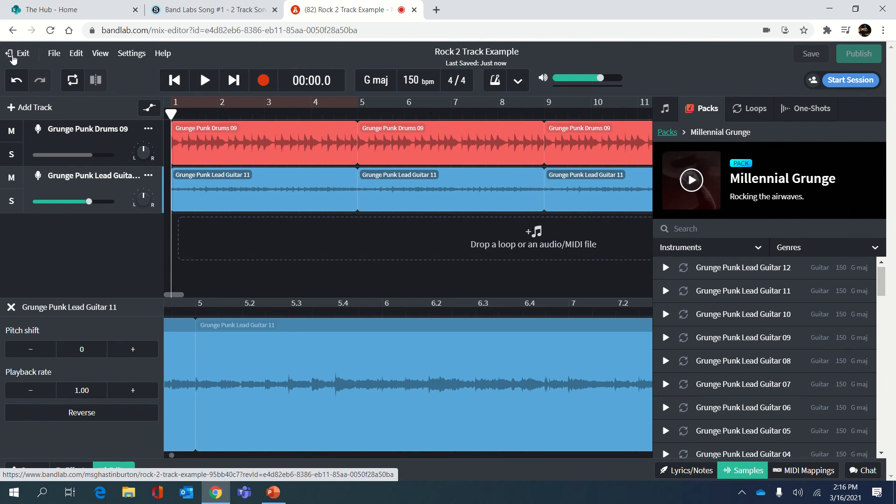
Exit the mix editor to the published song's page, play its opening seconds, and pause playback.
left_click(13, 57)
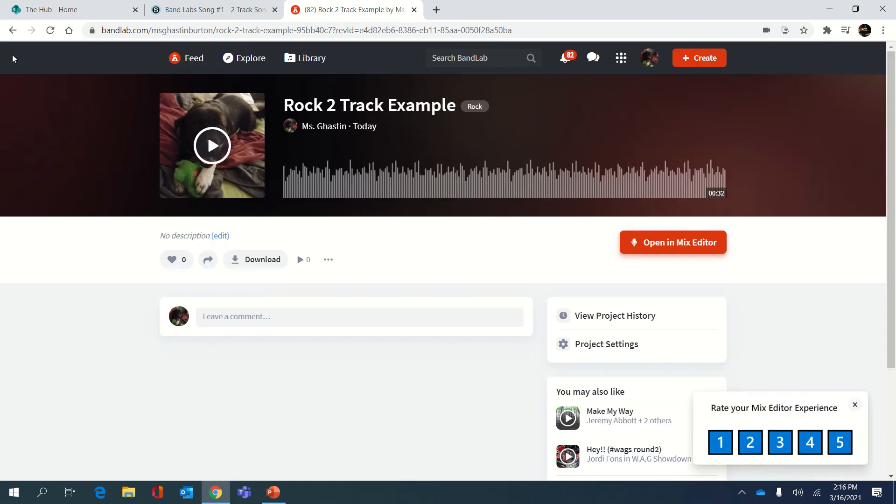
left_click(212, 149)
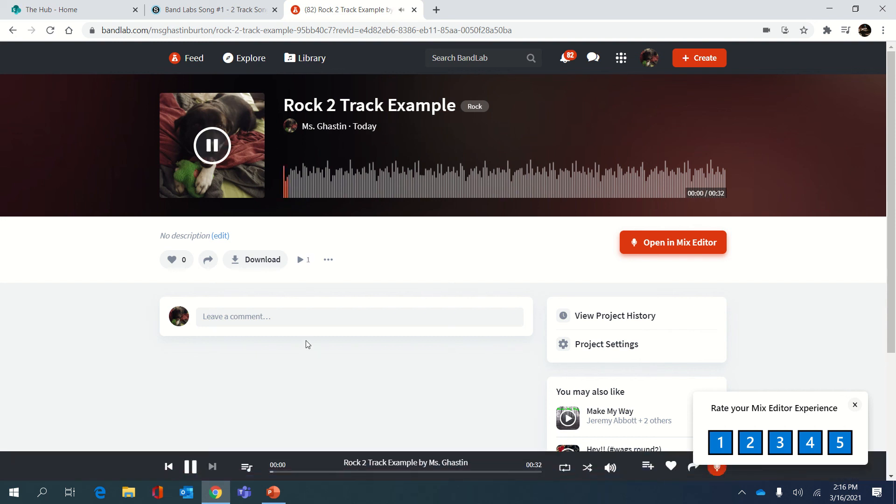
left_click(214, 147)
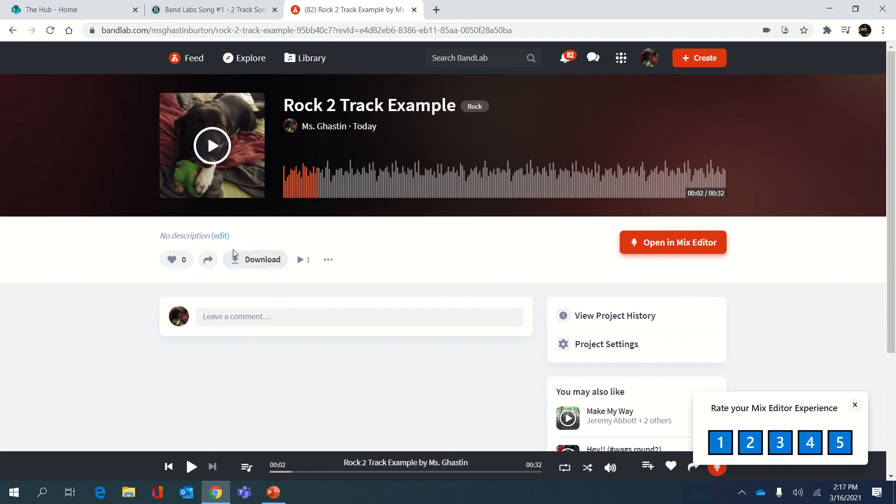
Open the published song's share options and copy its link to the clipboard.
left_click(211, 263)
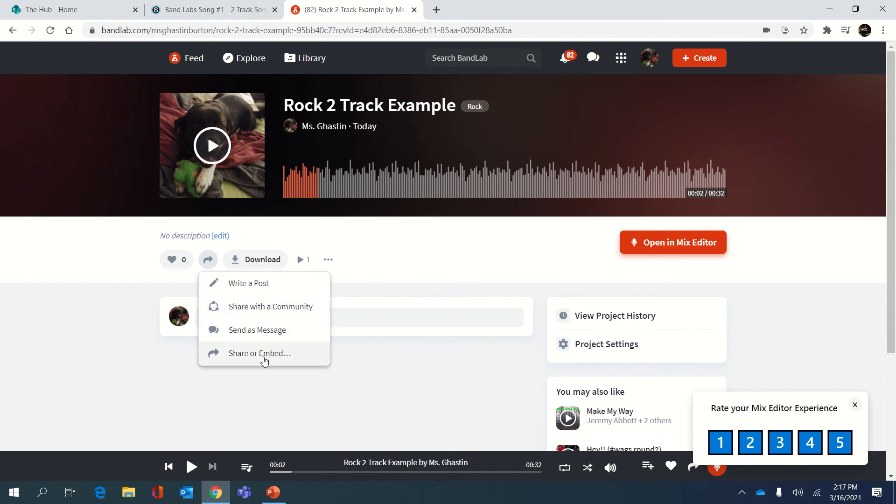
left_click(264, 359)
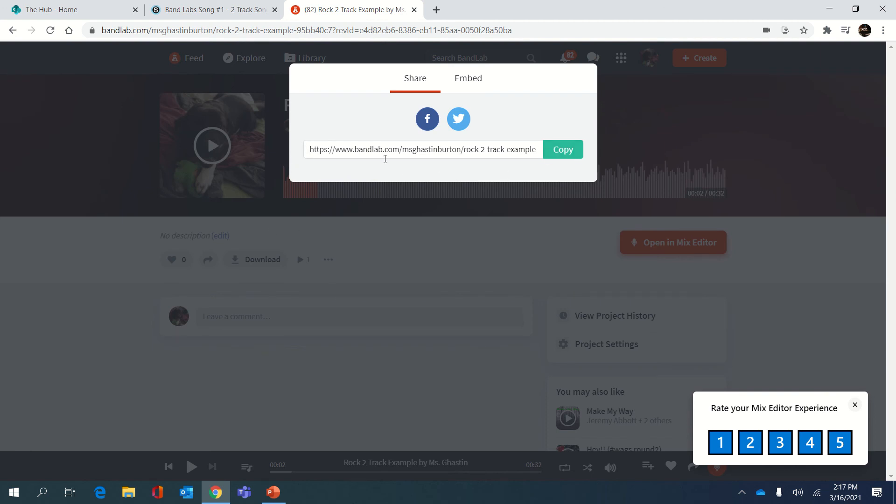
left_click(558, 155)
left_click(559, 158)
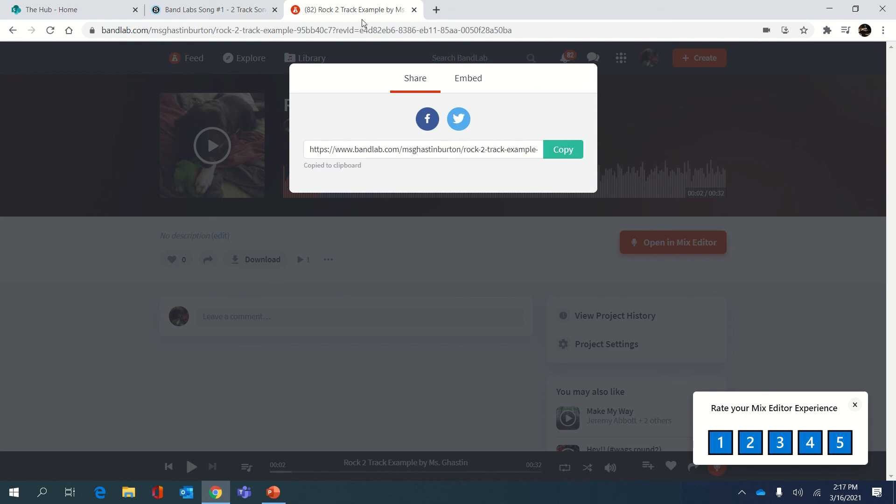
Switch to the Schoology assignment page and paste the copied song link into the comment box below the assignment.
mouse_move(240, 4)
left_click(255, 7)
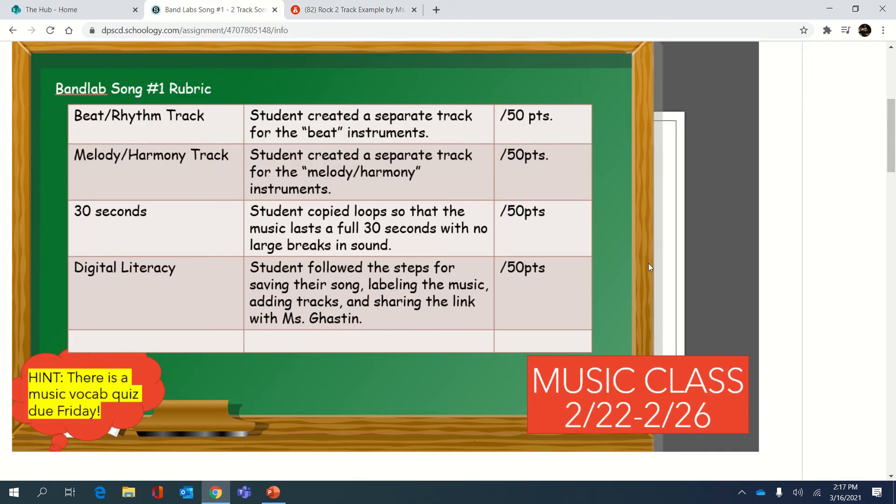
scroll(648, 263, "up", 1)
scroll(648, 264, "down", 5)
scroll(648, 263, "up", 3)
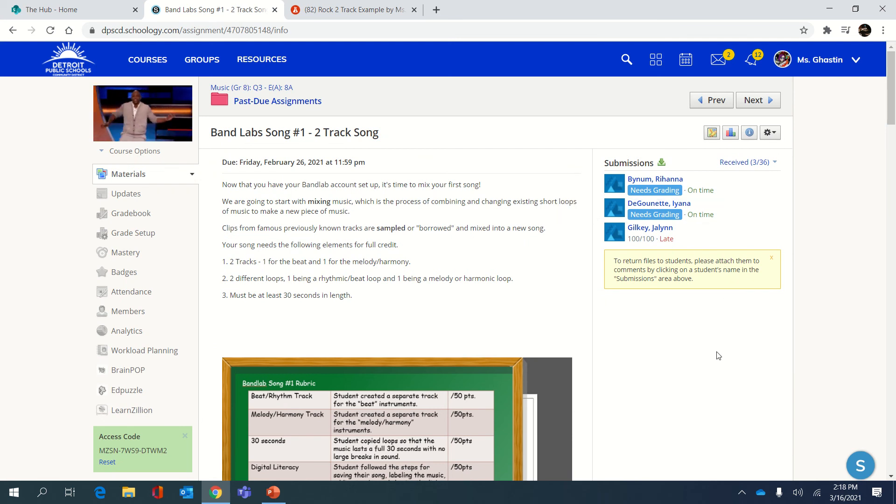
scroll(718, 356, "down", 20)
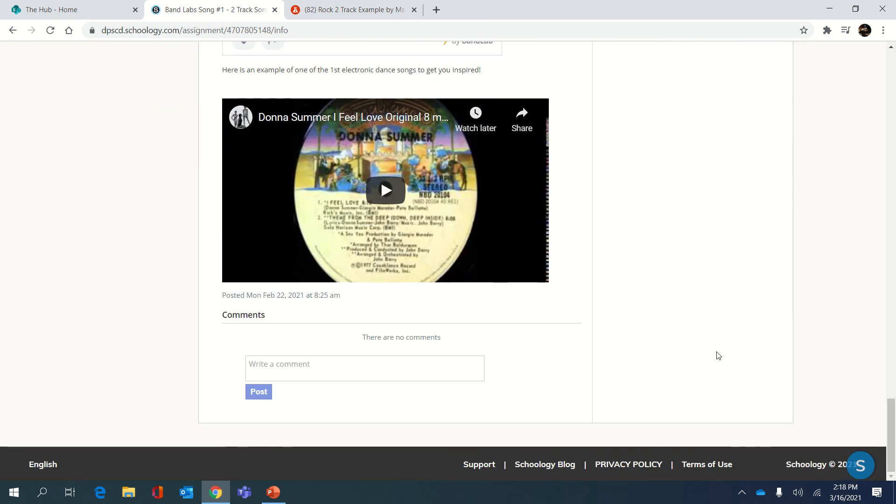
left_click(395, 360)
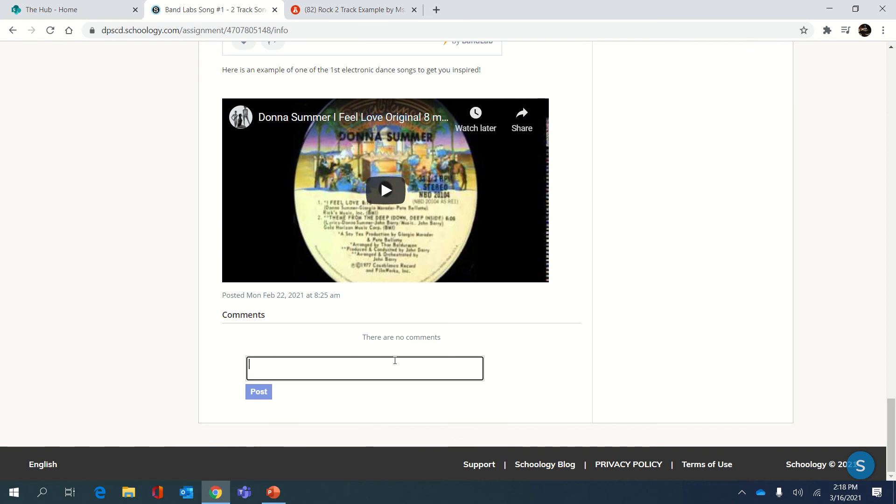
key("ctrl+v")
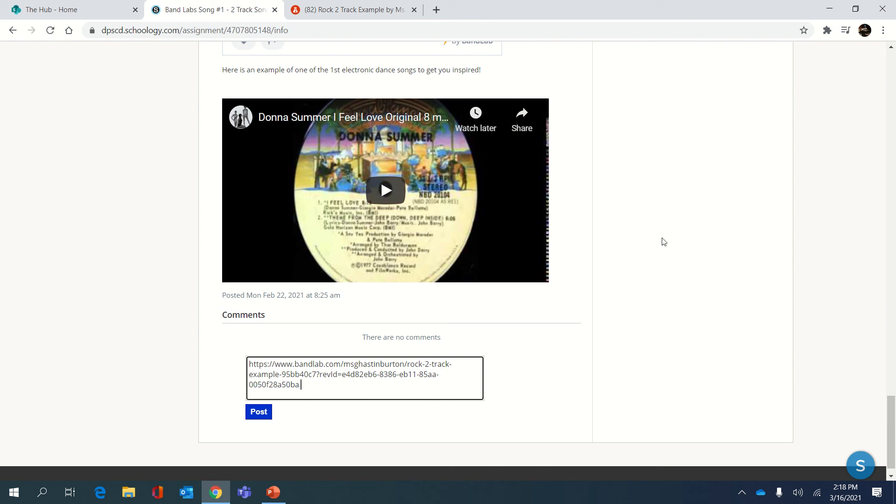
Review the assignment's requirements and its numbered instructions for building, publishing and sharing a two-track song.
scroll(664, 241, "up", 20)
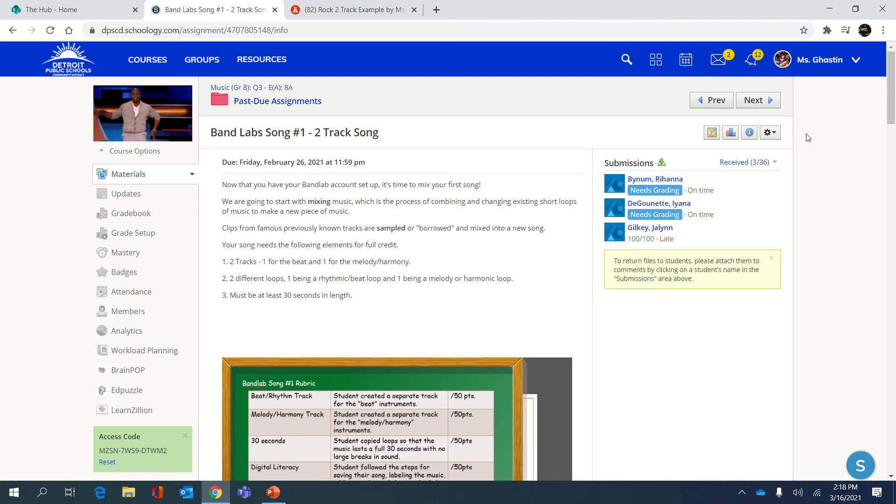
scroll(430, 125, "down", 20)
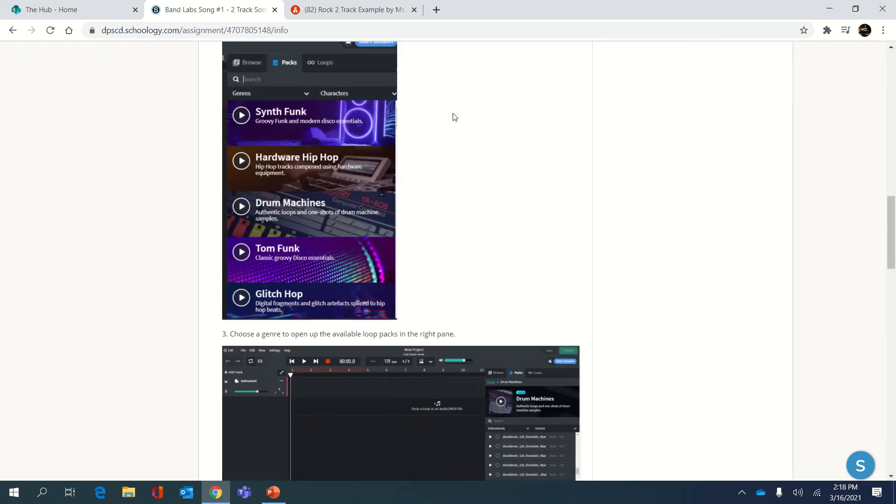
scroll(468, 356, "down", 10)
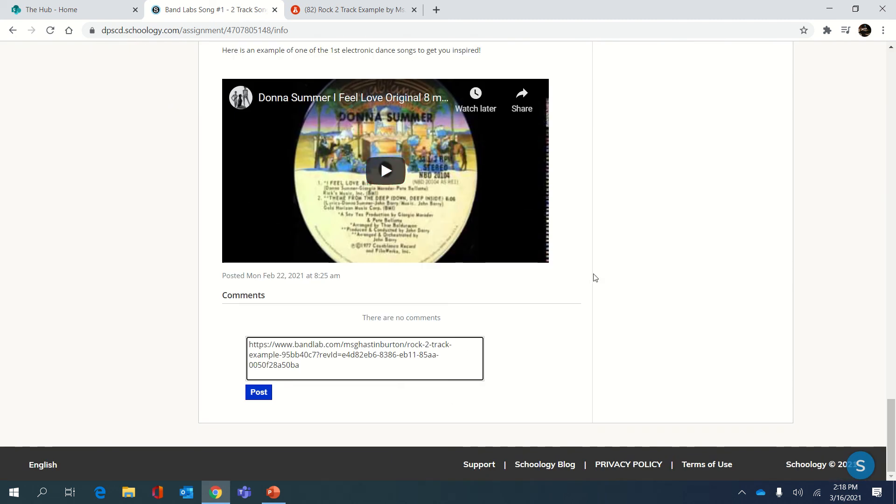
scroll(594, 277, "up", 6)
scroll(595, 278, "up", 15)
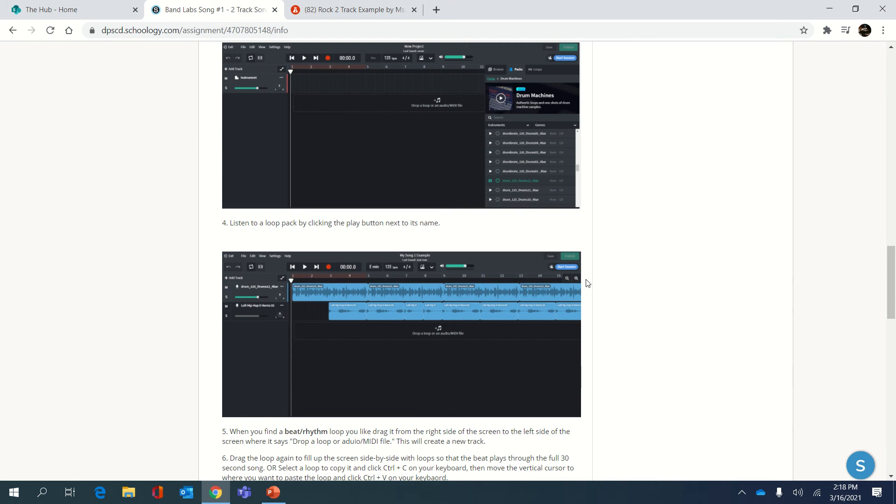
scroll(590, 282, "down", 15)
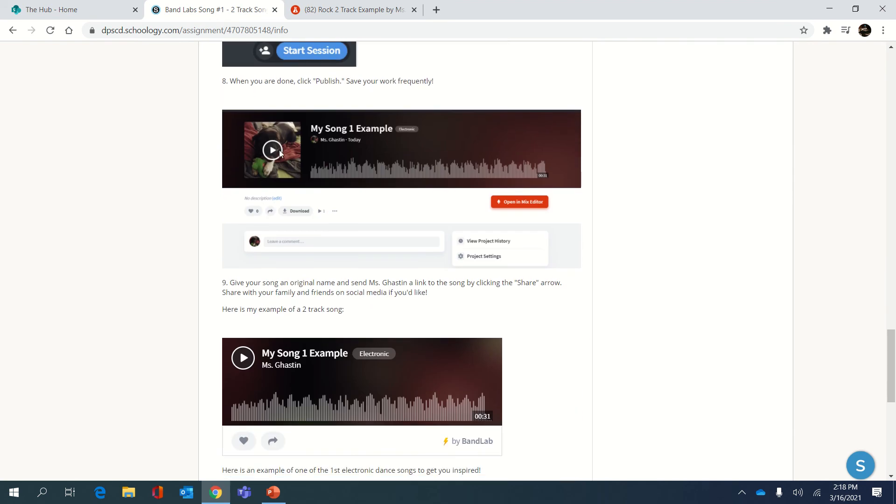
Play the embedded "My Song 1 Example" song in the assignment.
scroll(303, 260, "down", 4)
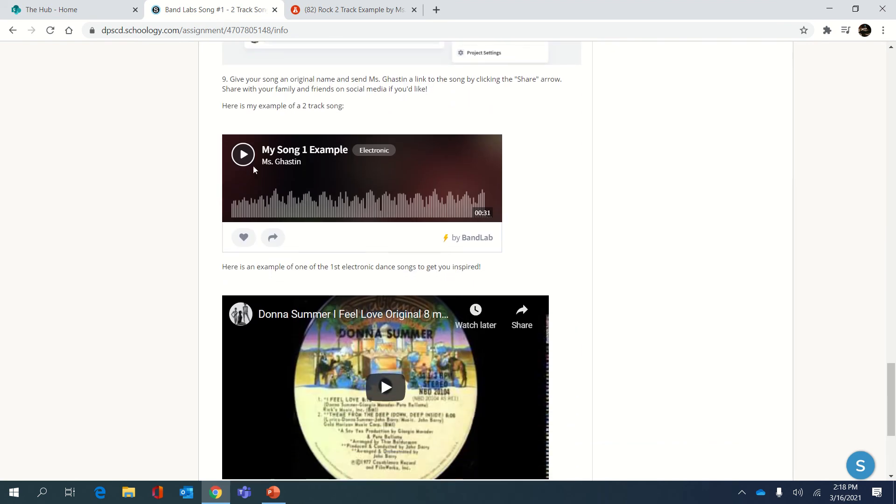
left_click(243, 156)
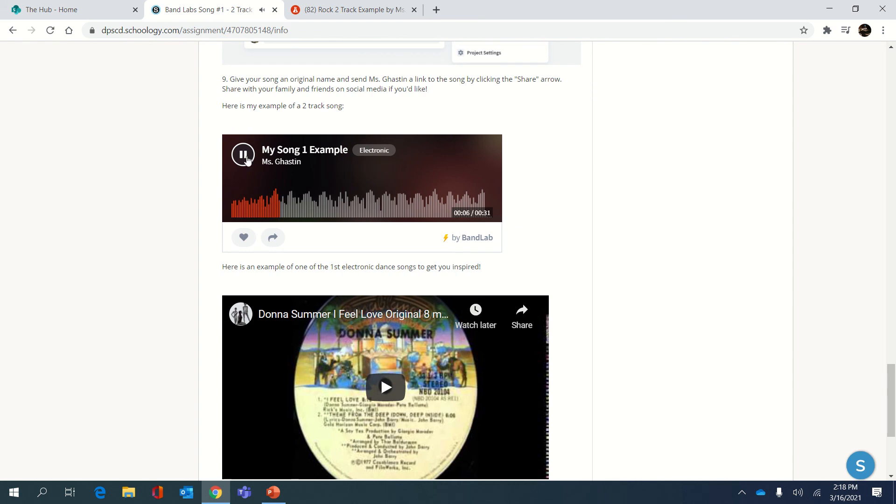
scroll(78, 332, "down", 3)
Go back to the assignment's requirements and examine the Bandlab Song #1 Rubric.
scroll(78, 332, "up", 20)
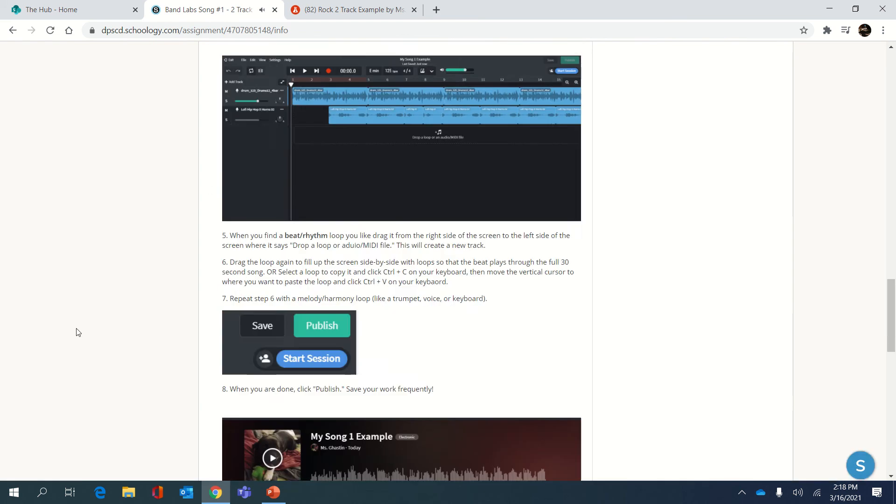
scroll(86, 359, "up", 15)
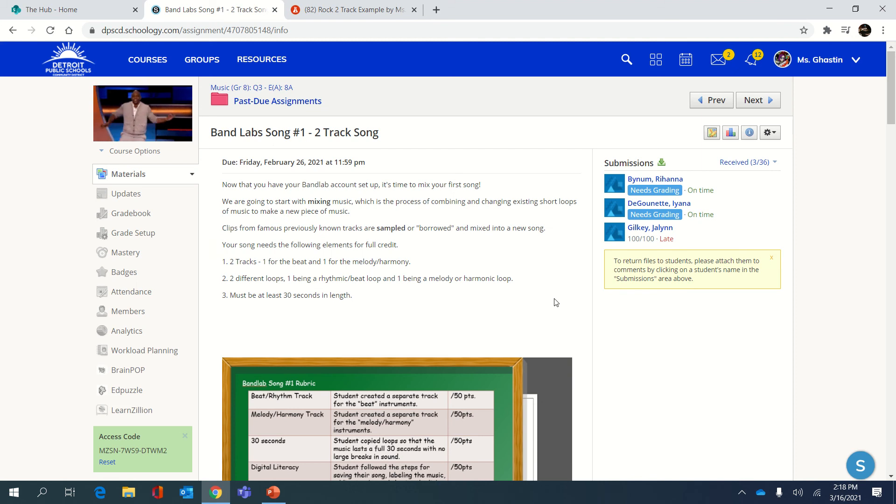
scroll(416, 344, "down", 4)
scroll(415, 344, "down", 1)
scroll(396, 187, "up", 5)
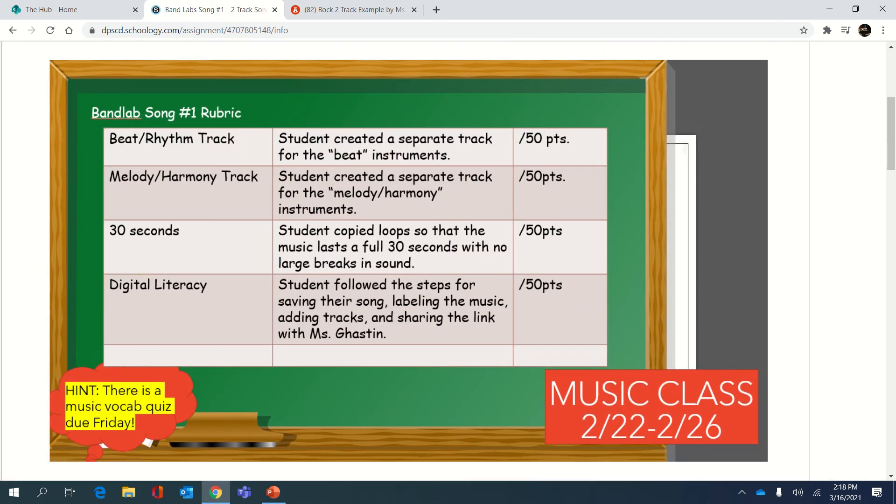
scroll(448, 270, "down", 1)
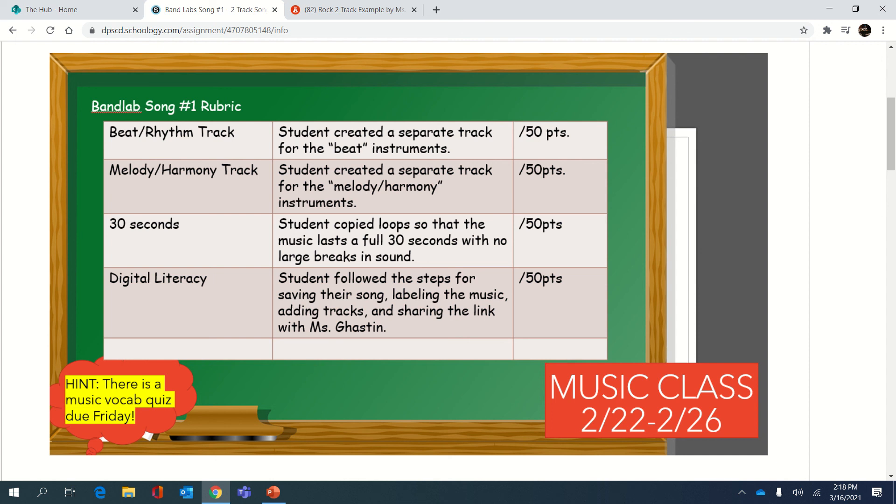